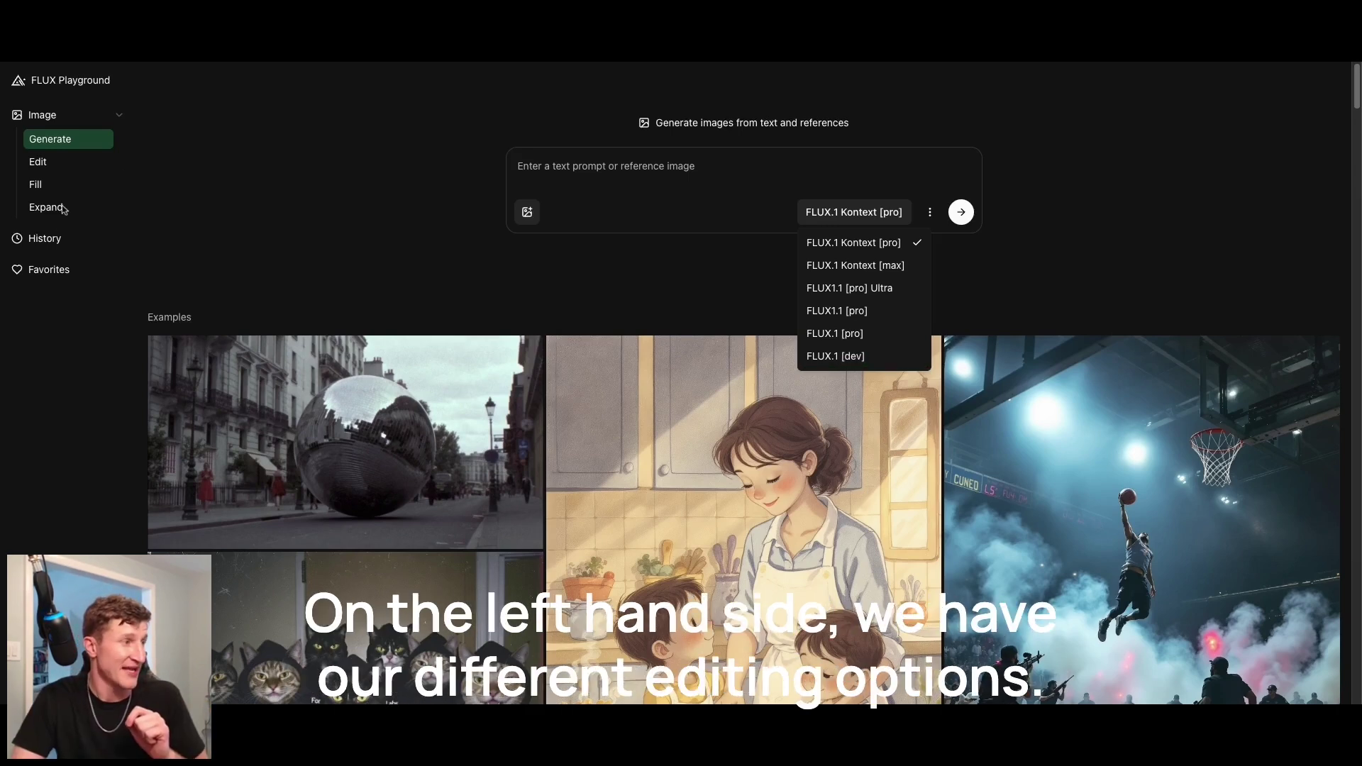
Step: Open the image editing page, accept the age and usage terms, and sign in with the first listed Google account
left_click(54, 162)
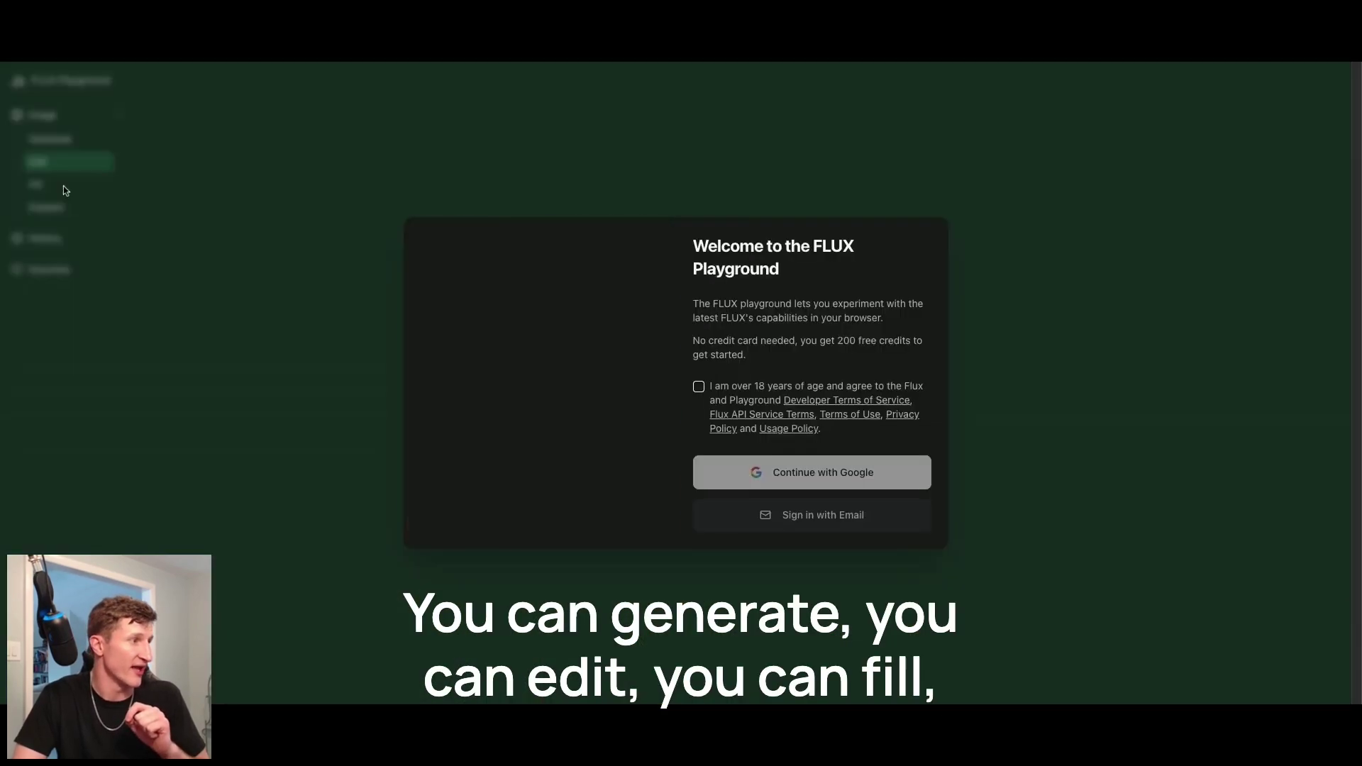
left_click(699, 388)
left_click(887, 472)
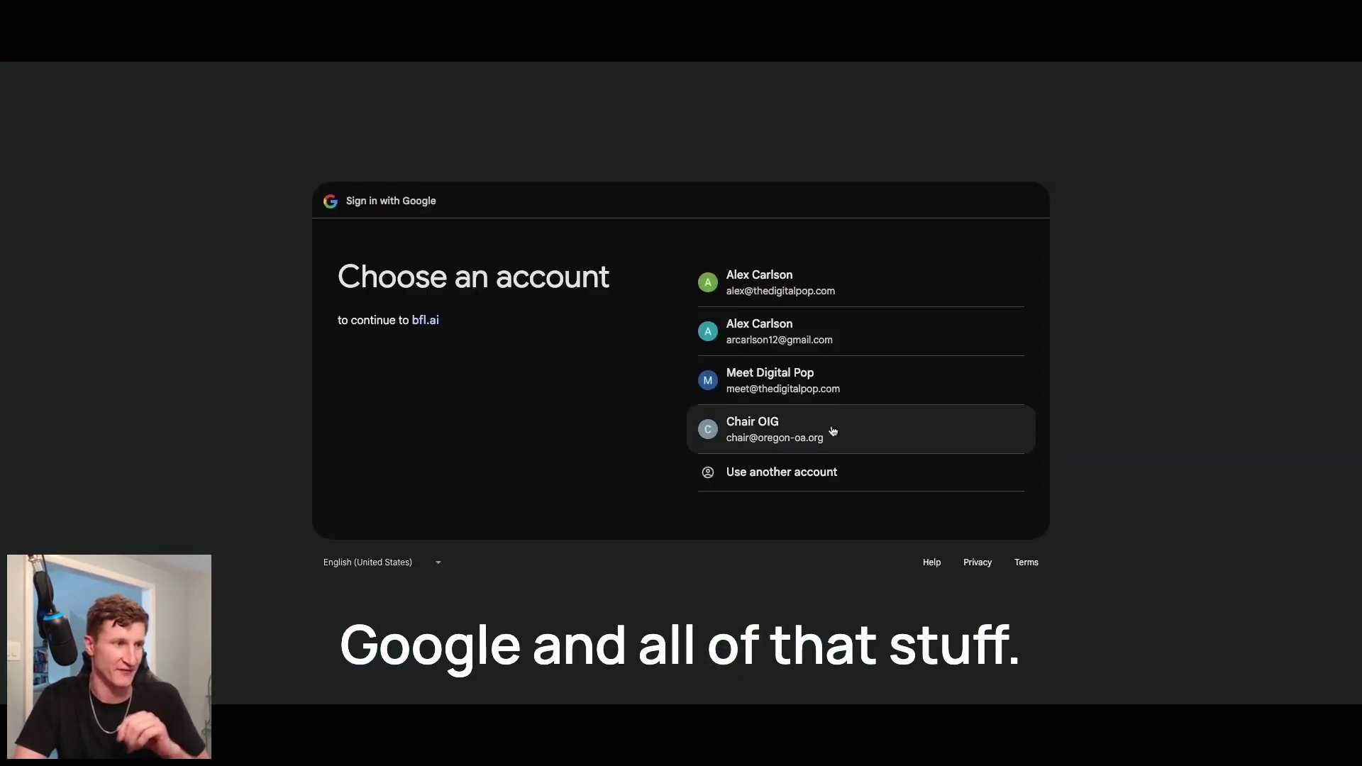
left_click(776, 279)
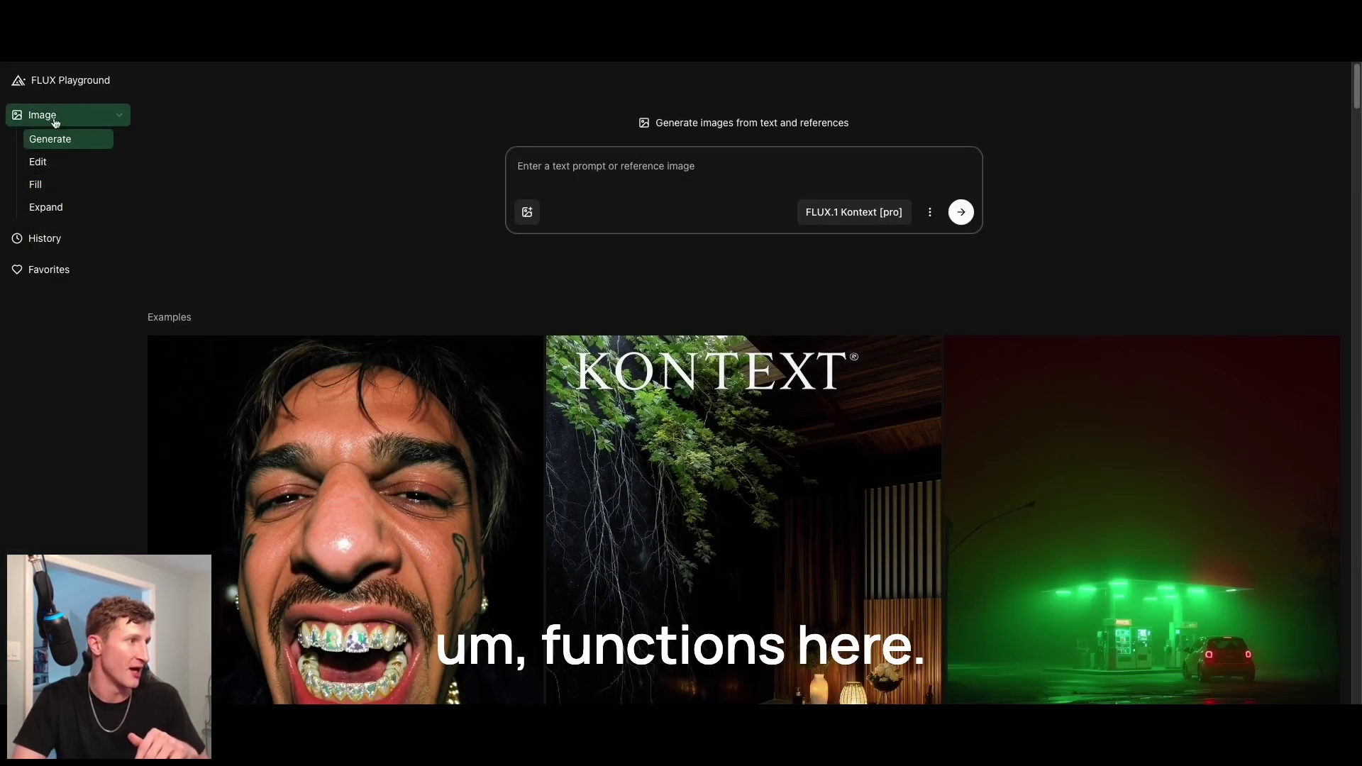
Step: Look through the Edit, Fill and Expand pages to see what each image function offers
left_click(60, 159)
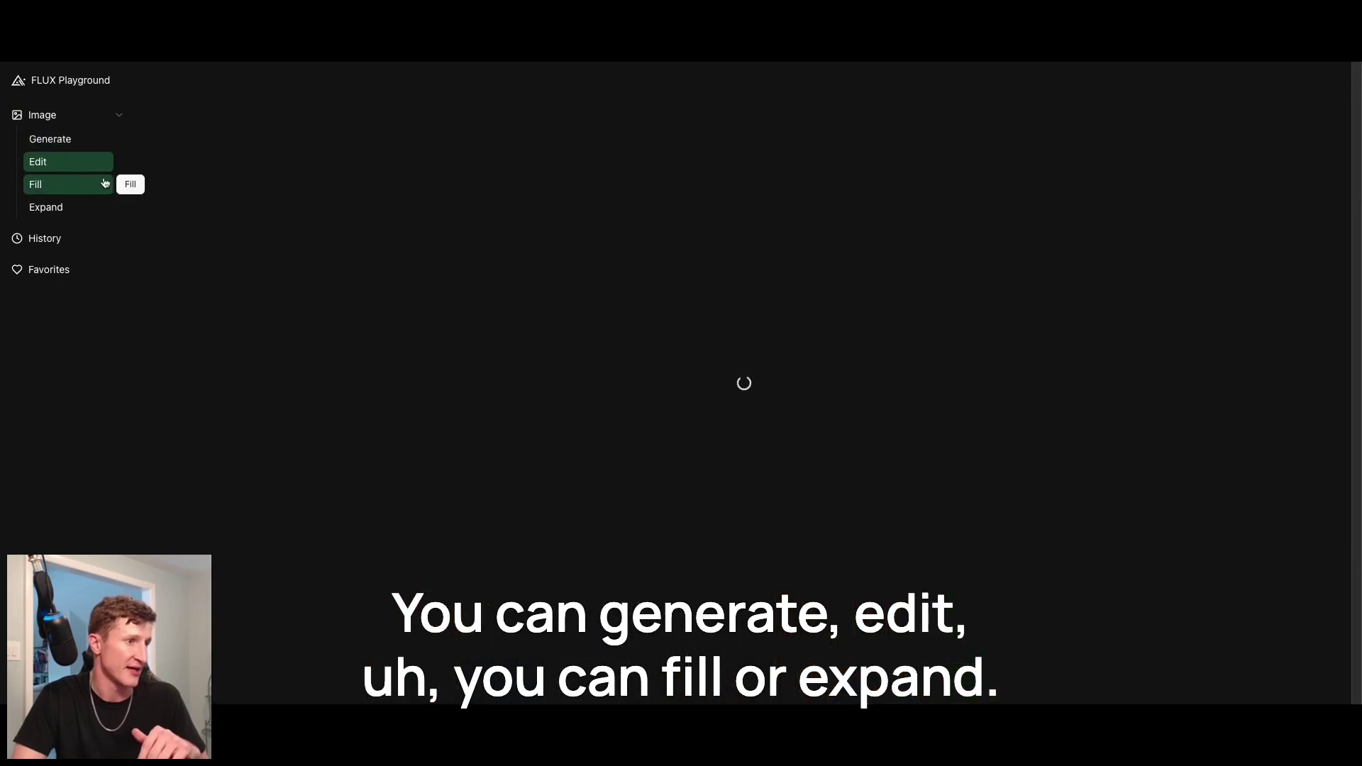
left_click(49, 193)
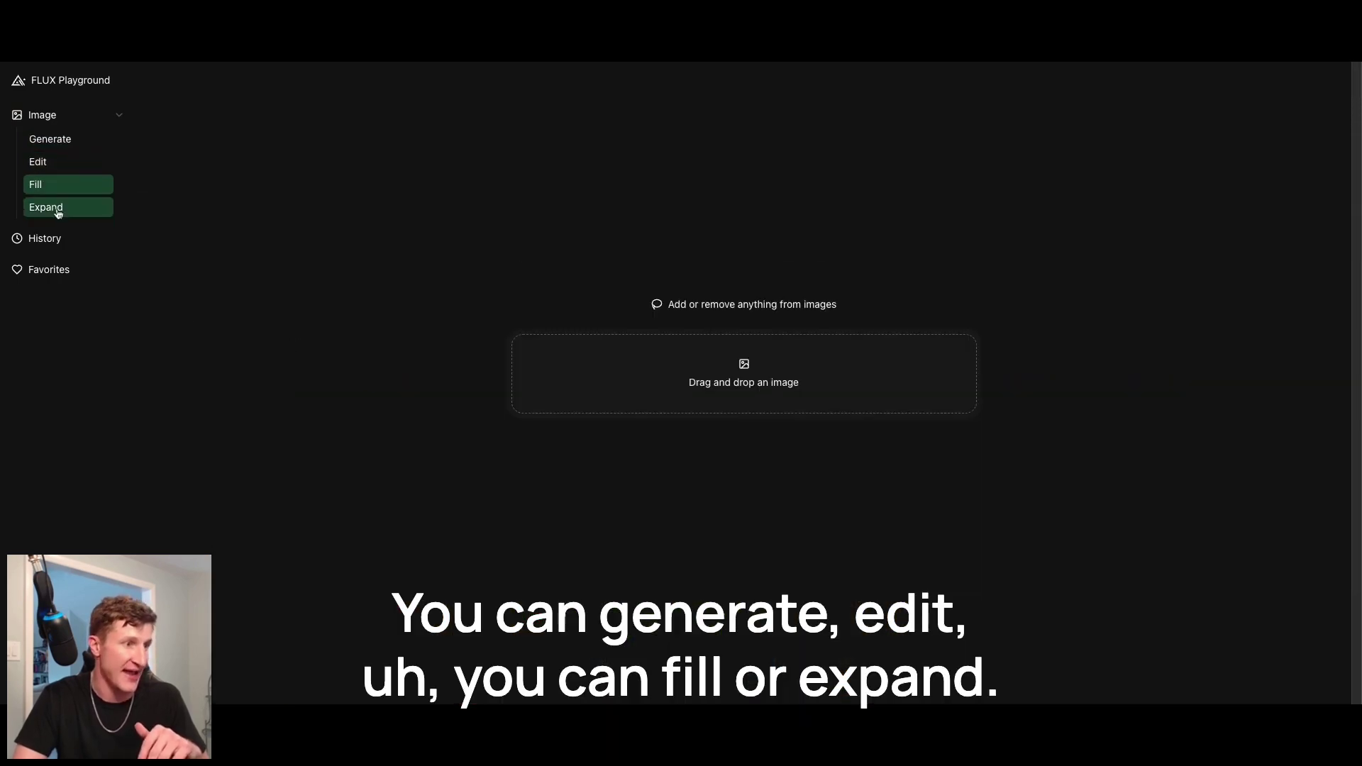
left_click(51, 208)
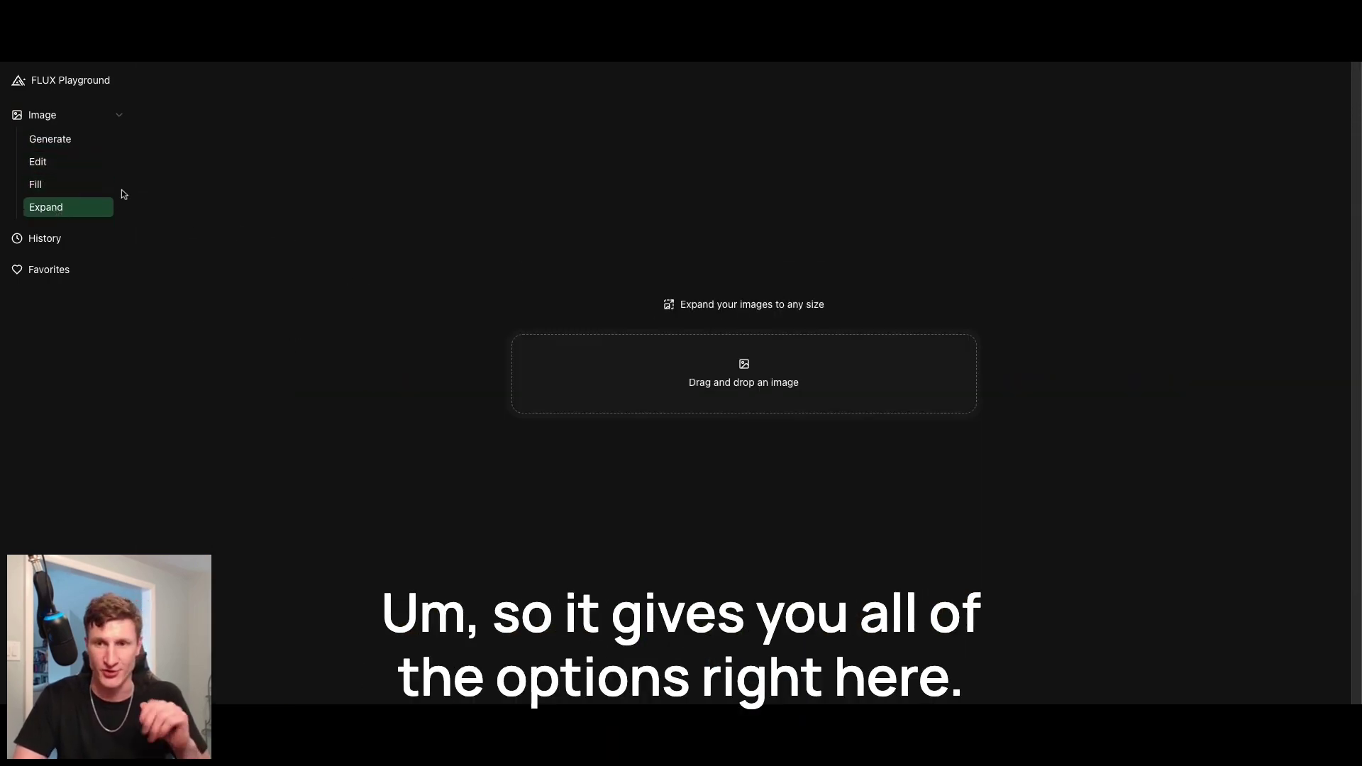
Step: Browse the example images on the Generate page and open the samurai facing the burning pagoda for editing
left_click(51, 139)
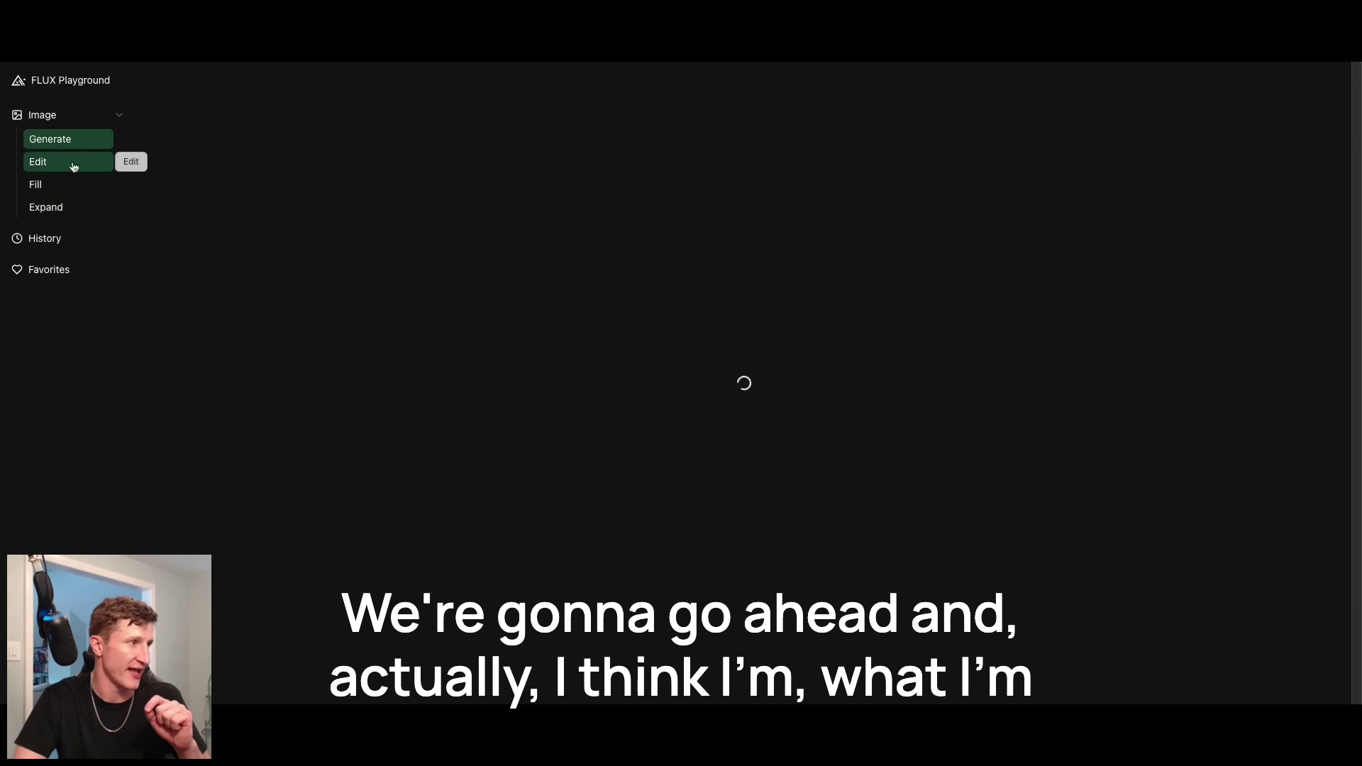
scroll(522, 212, "down", 5)
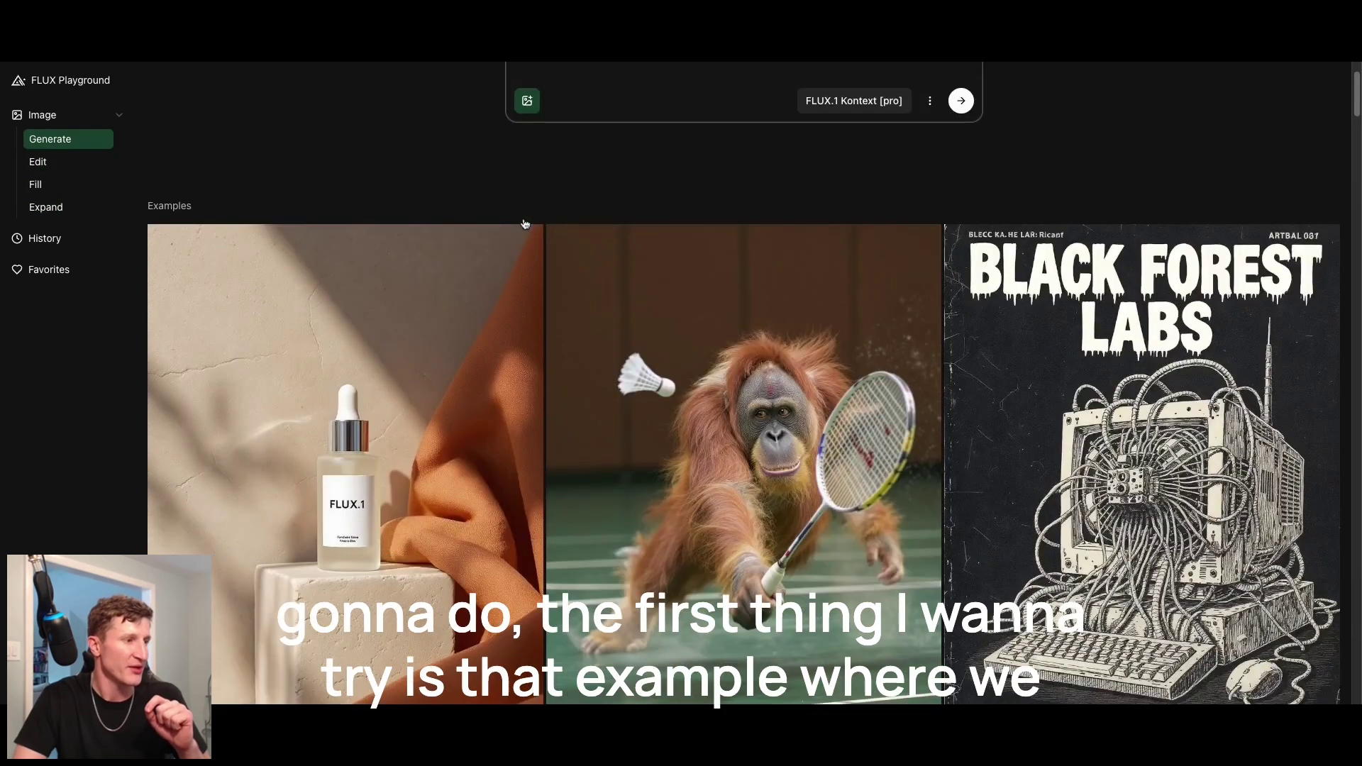
scroll(525, 224, "down", 12)
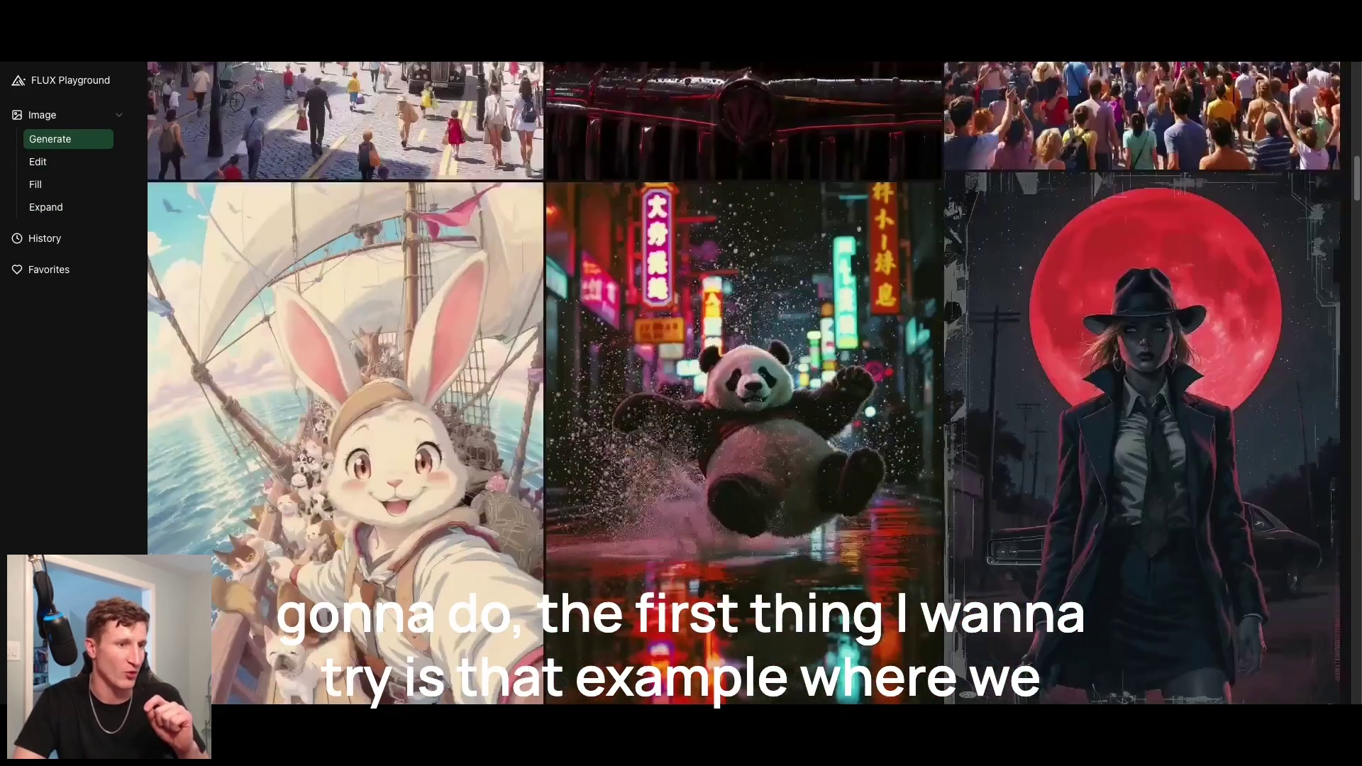
scroll(743, 383, "down", 15)
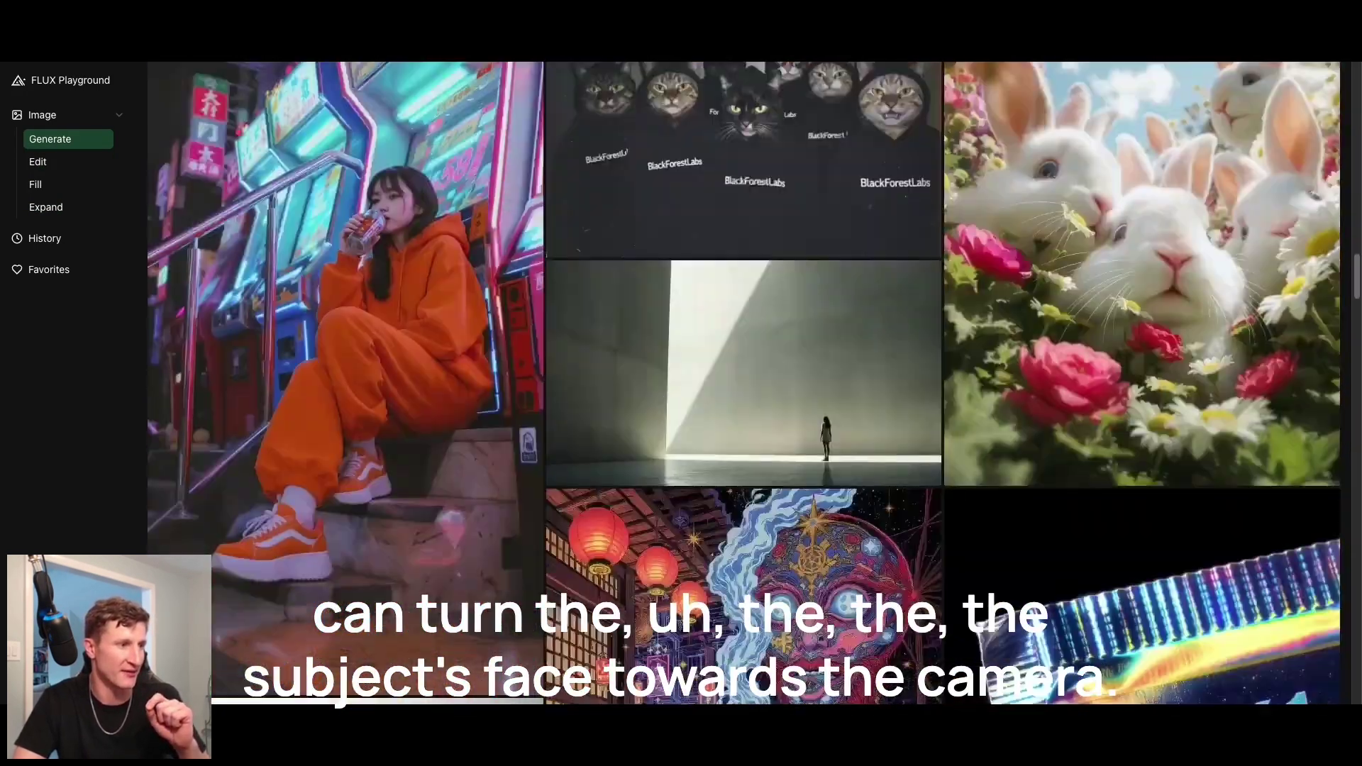
scroll(743, 384, "down", 15)
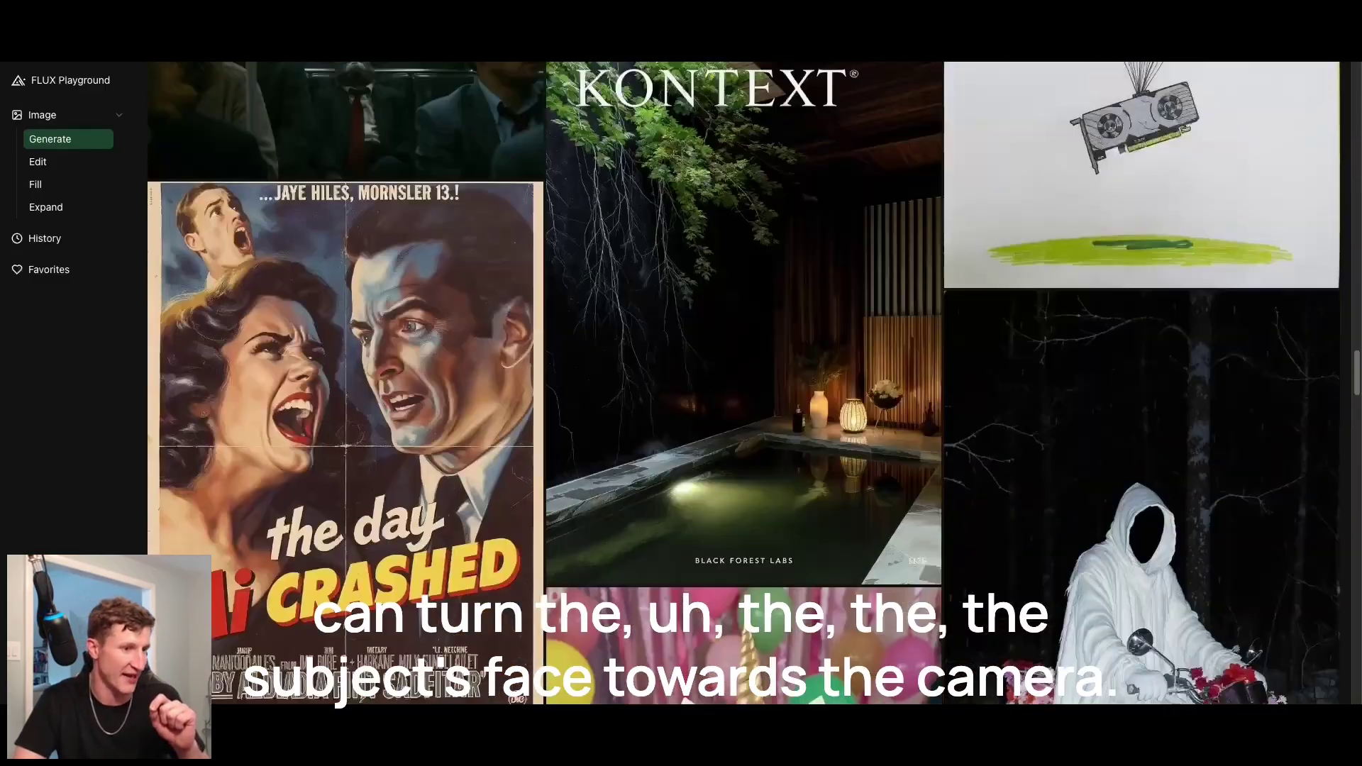
scroll(744, 383, "down", 15)
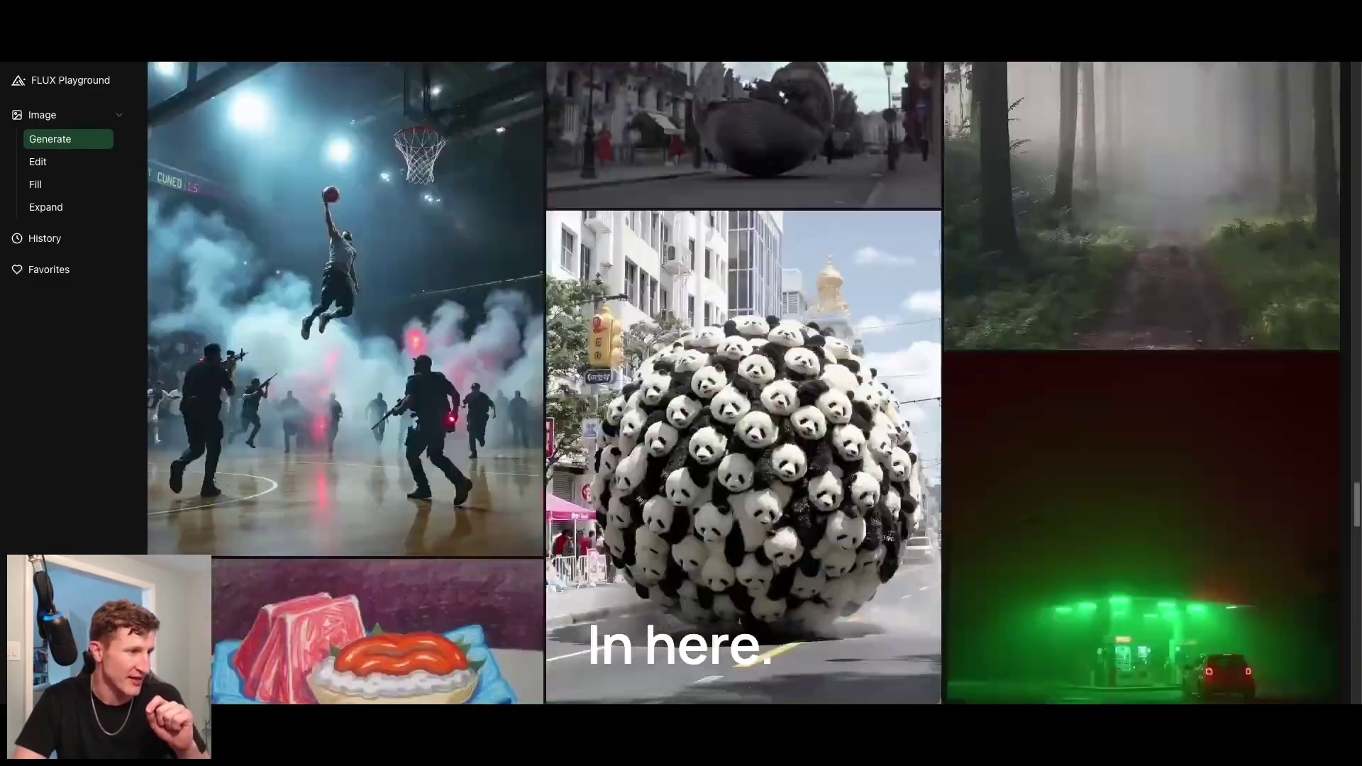
scroll(744, 383, "down", 15)
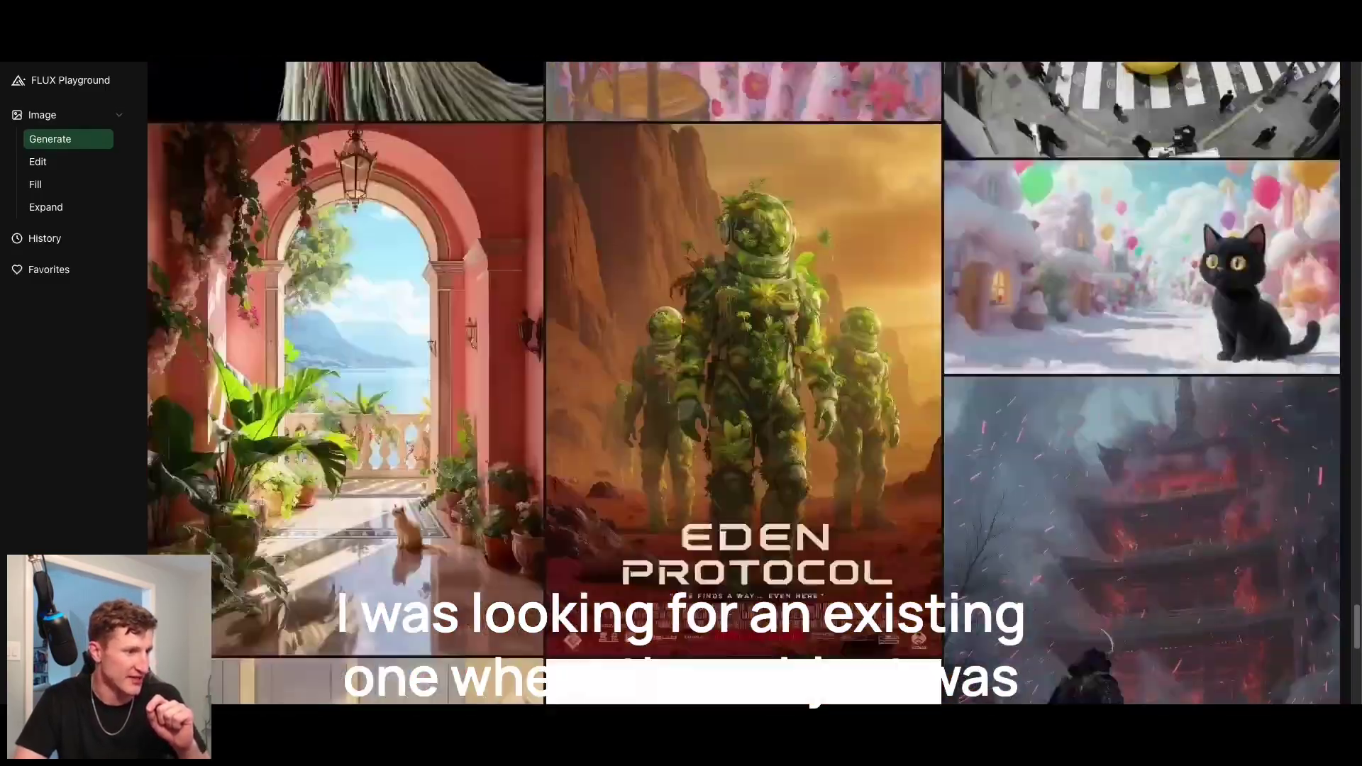
scroll(1043, 409, "up", 5)
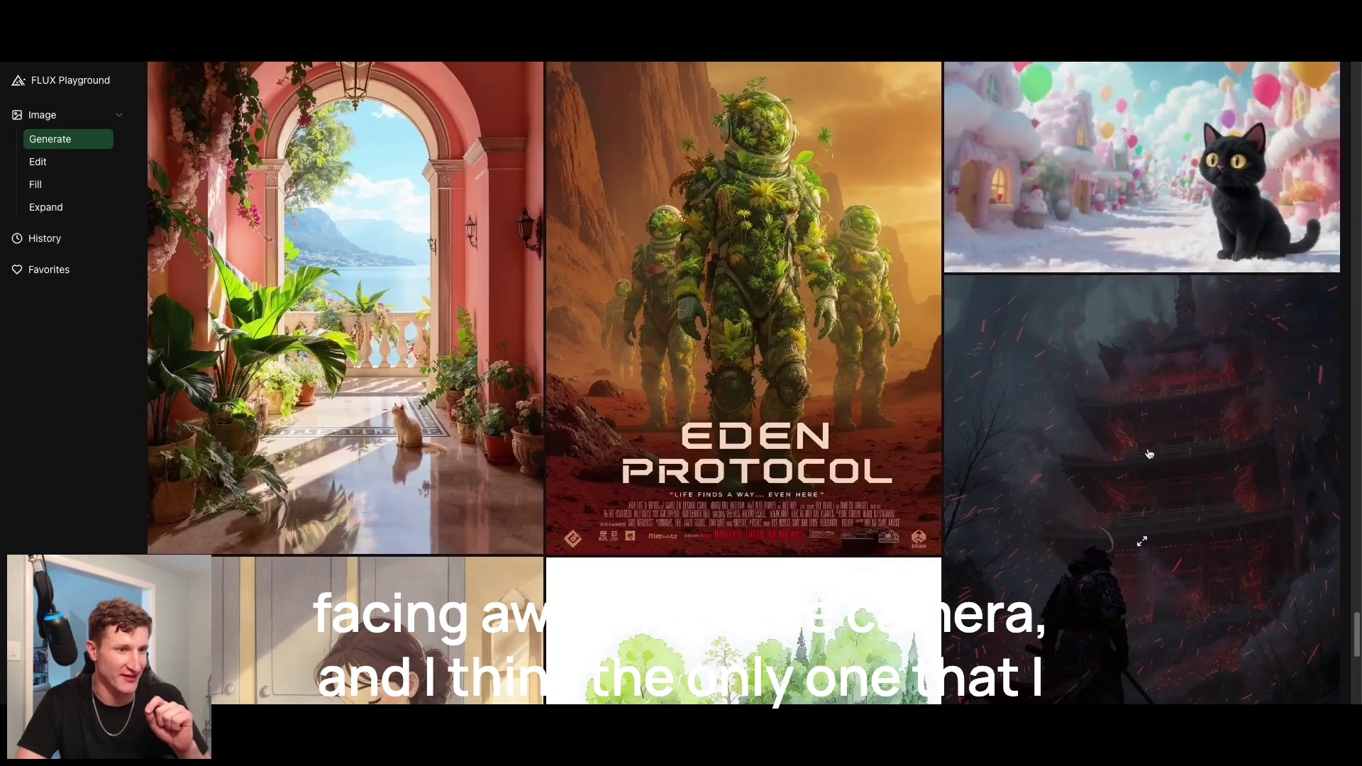
left_click(1130, 518)
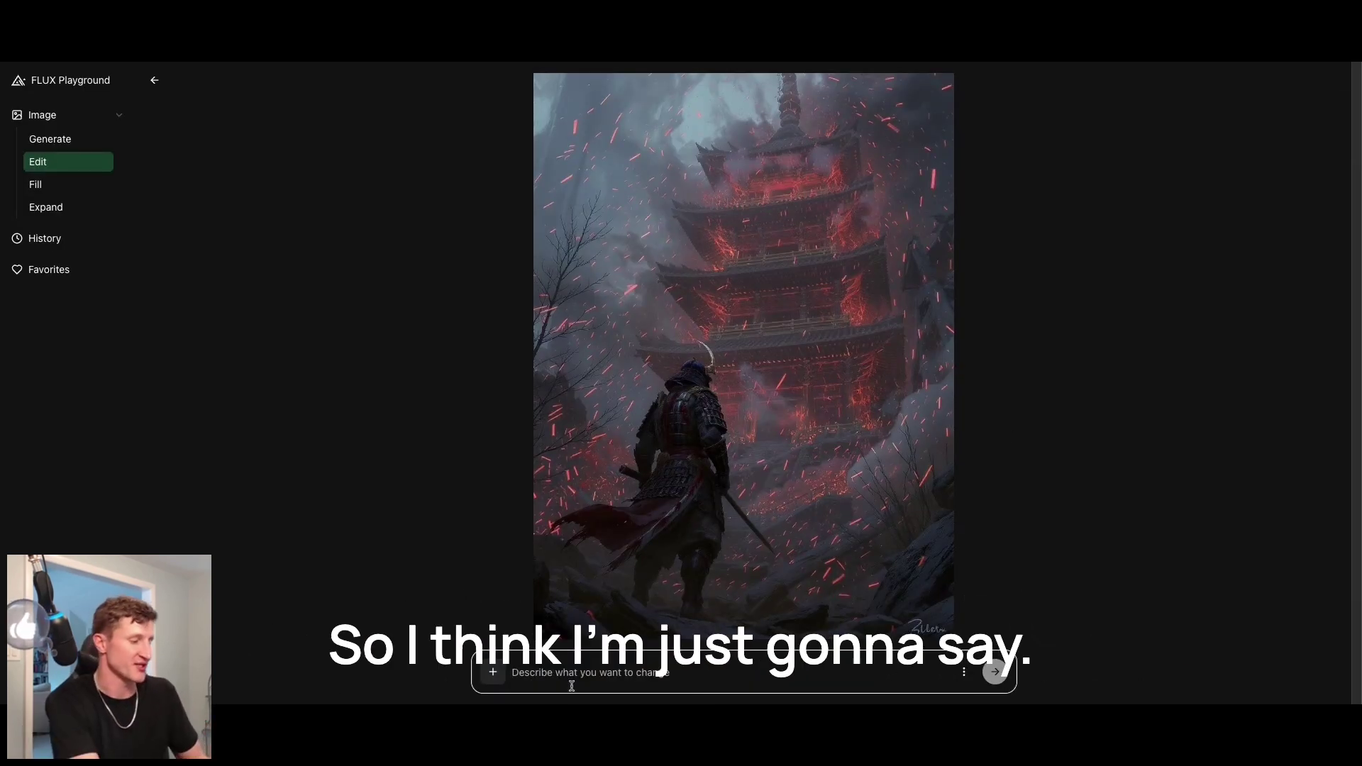
Step: Generate edits of the samurai image with the prompt "have the samurai looking over their shoulder into the camera keep everything else the same"
type("have the ")
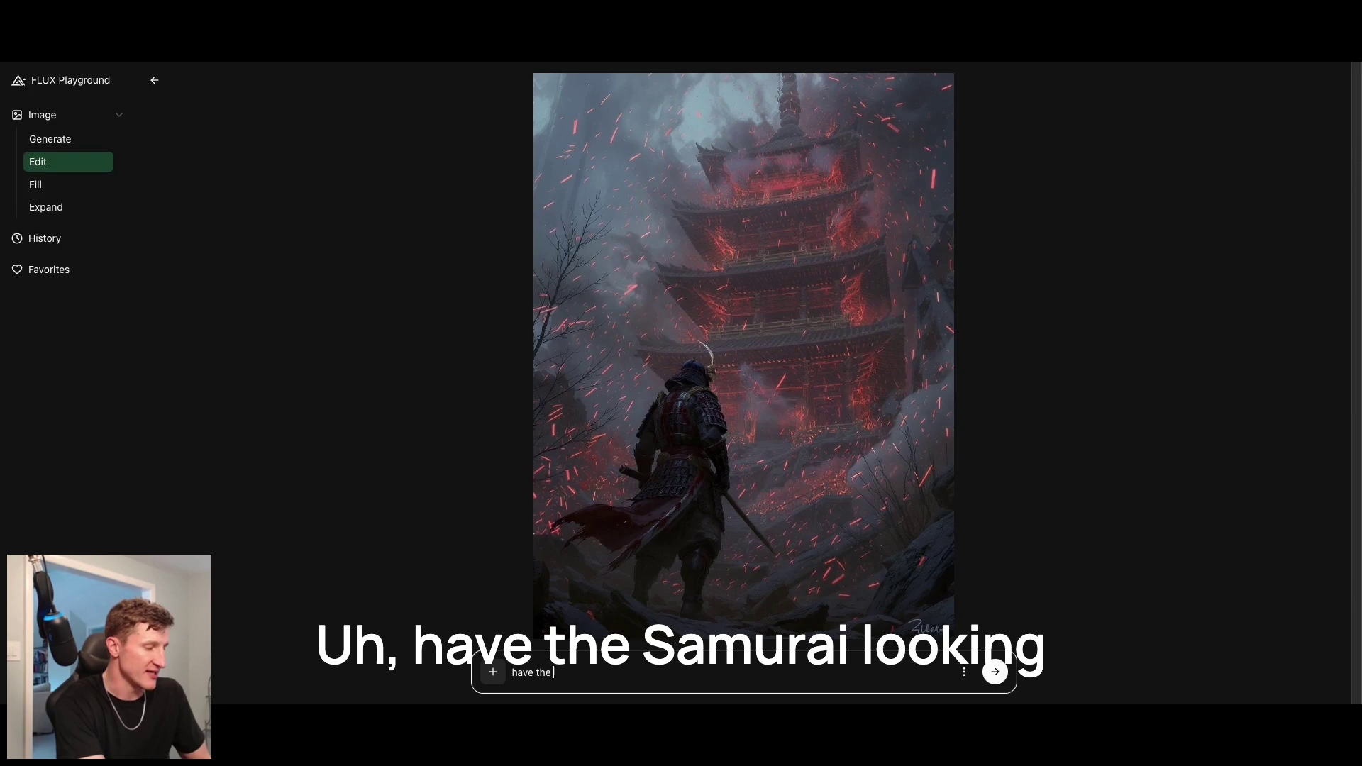
type("samurai")
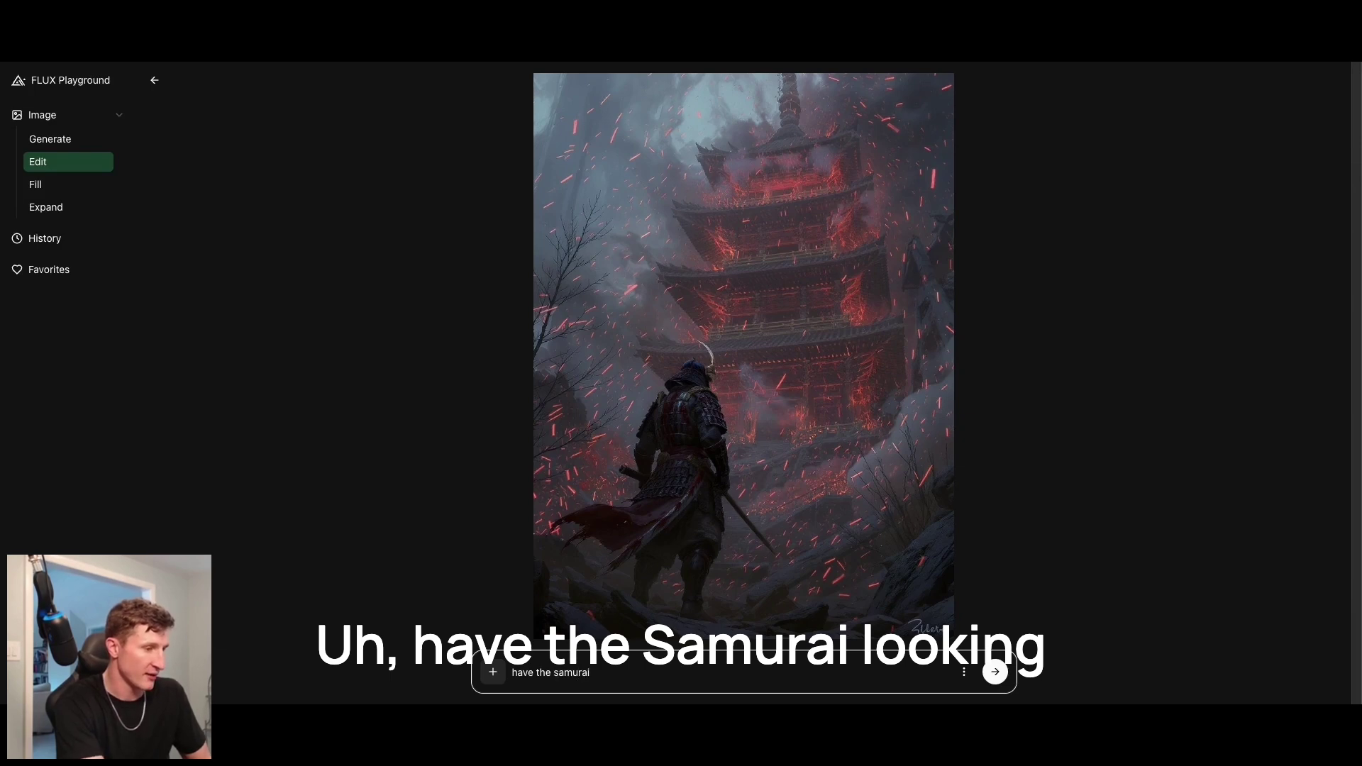
type(" l")
type("kk")
key("BackSpace")
key("BackSpace")
type("ooking ov")
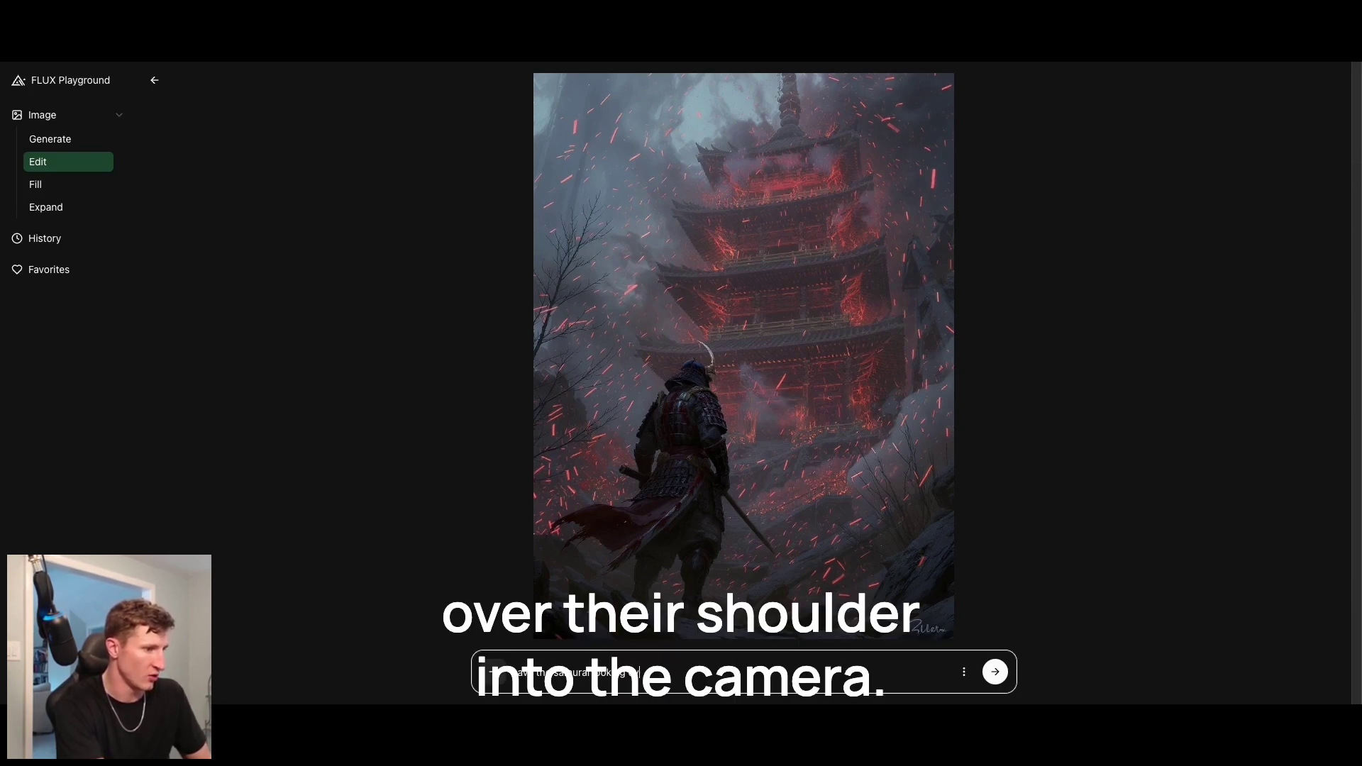
type("er their shoulder into the camera keep everyt")
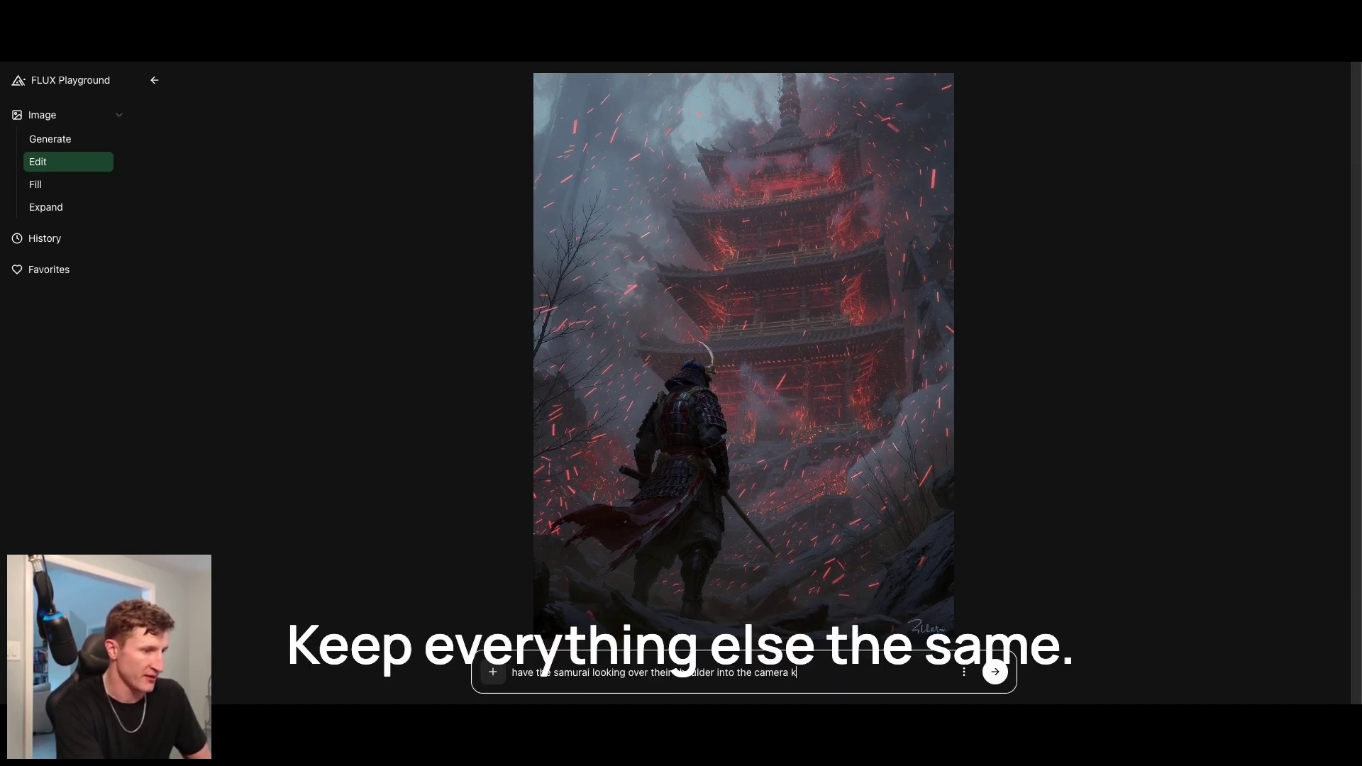
type("hing else the same")
key("Return")
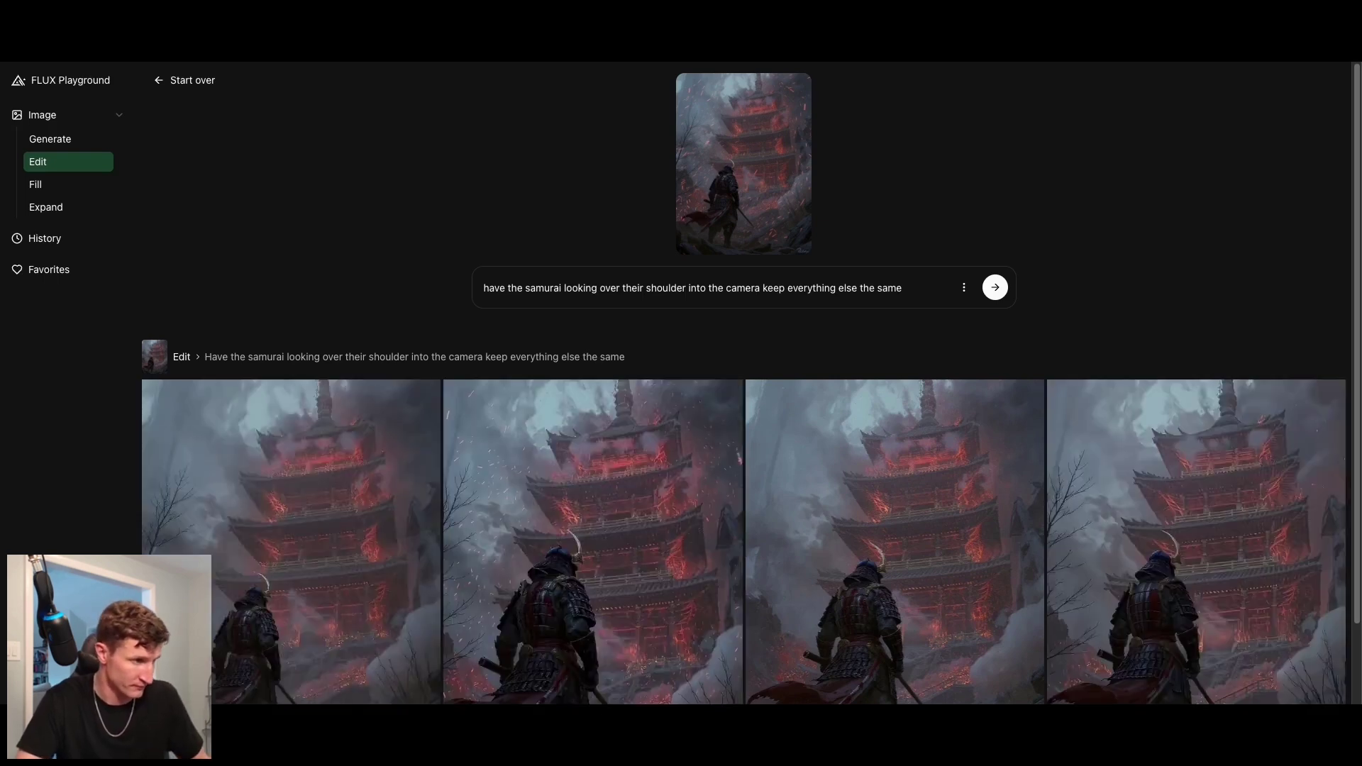
Step: Replace the edit prompt with "have the samurai's face looking toward the camera" and generate new variations
scroll(737, 188, "down", 2)
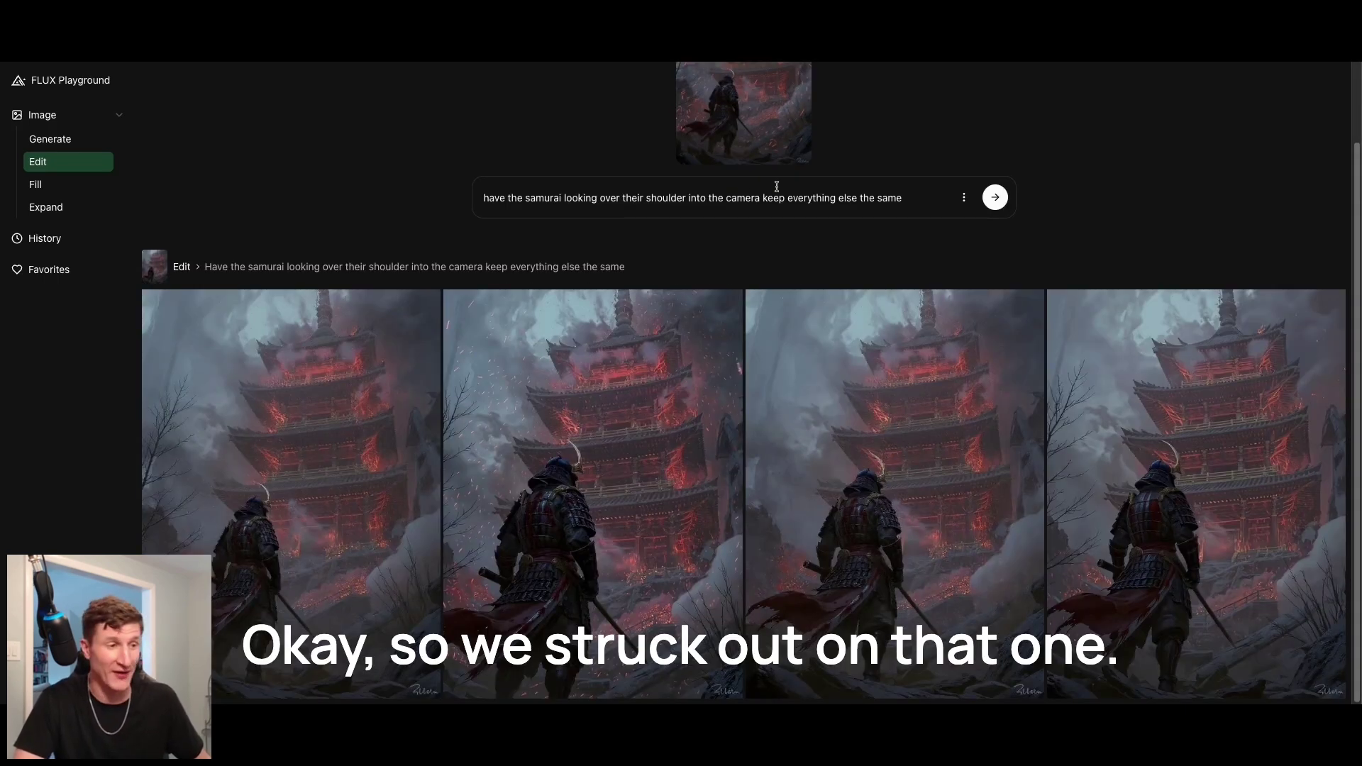
mouse_move(360, 680)
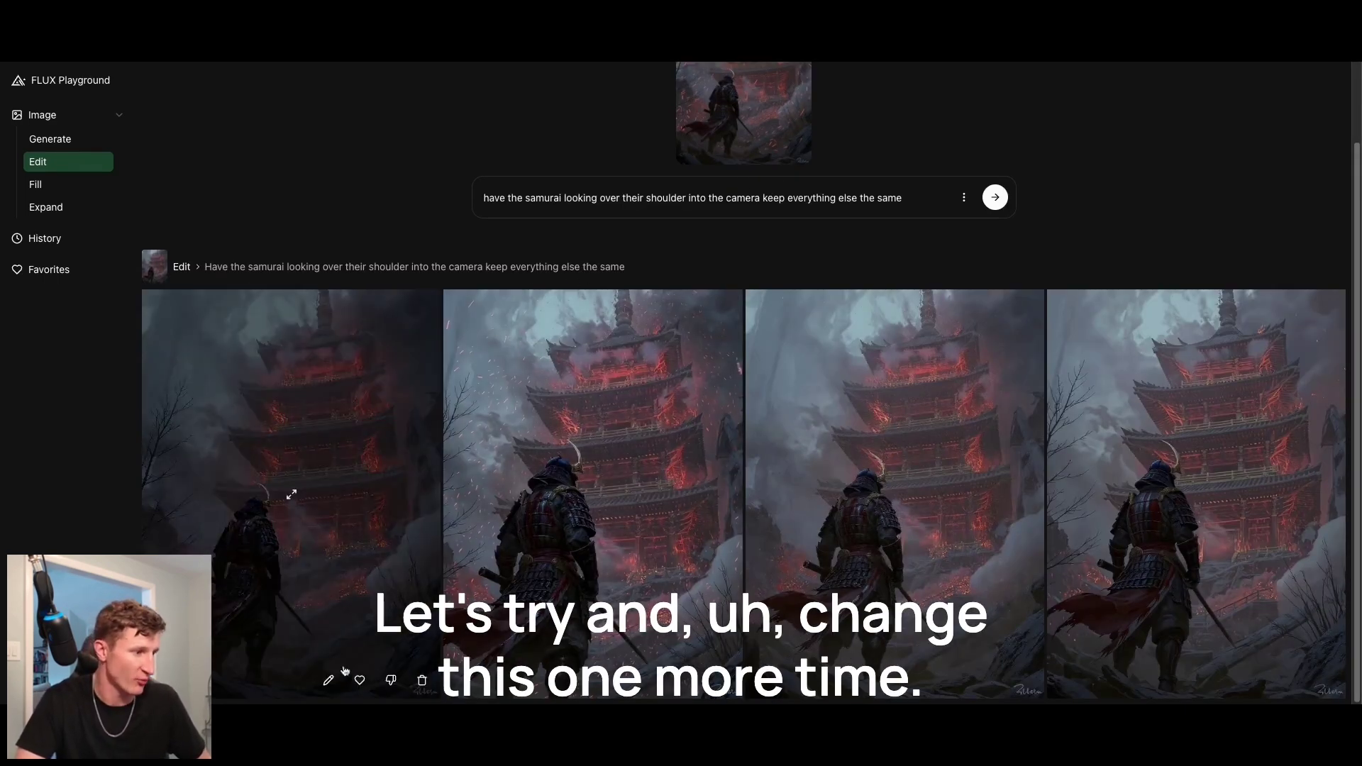
triple_click(873, 198)
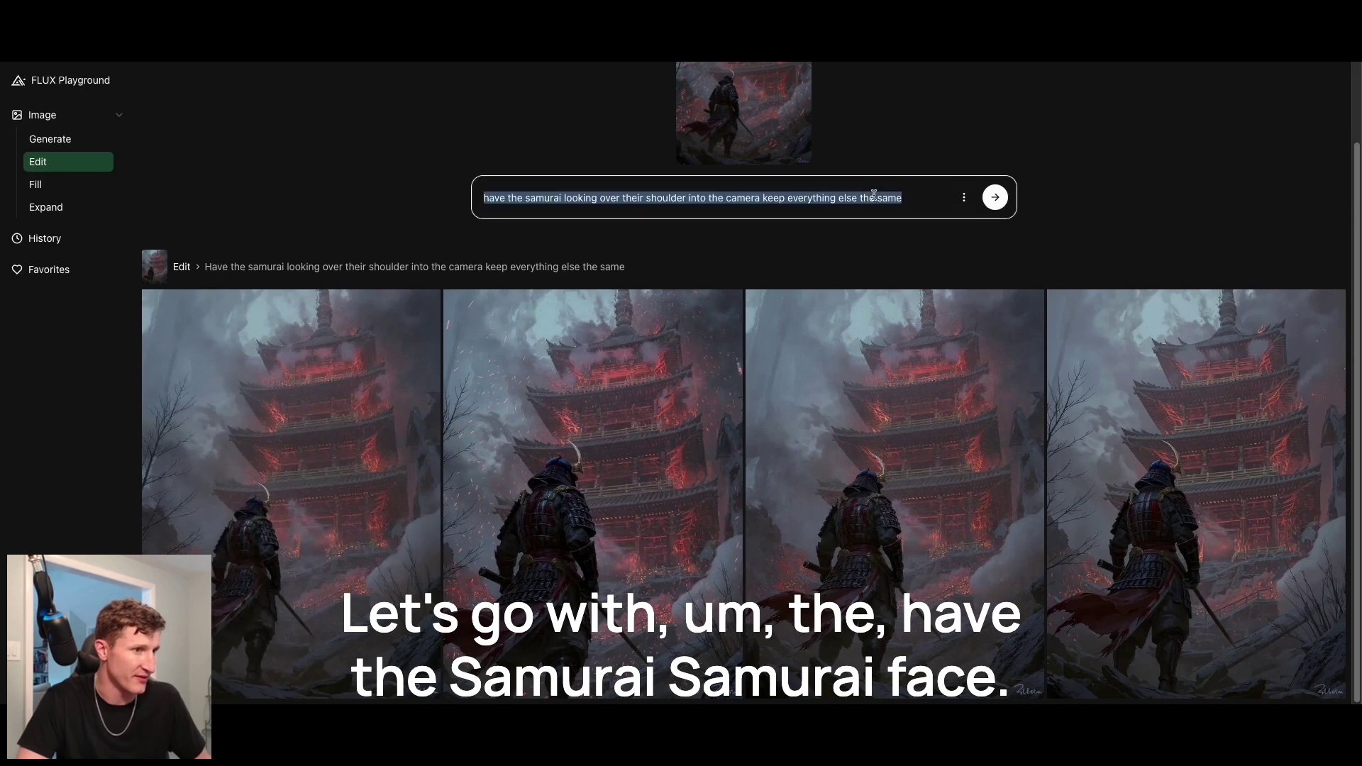
type("have the ")
type("sam")
type("ural=i")
type("i")
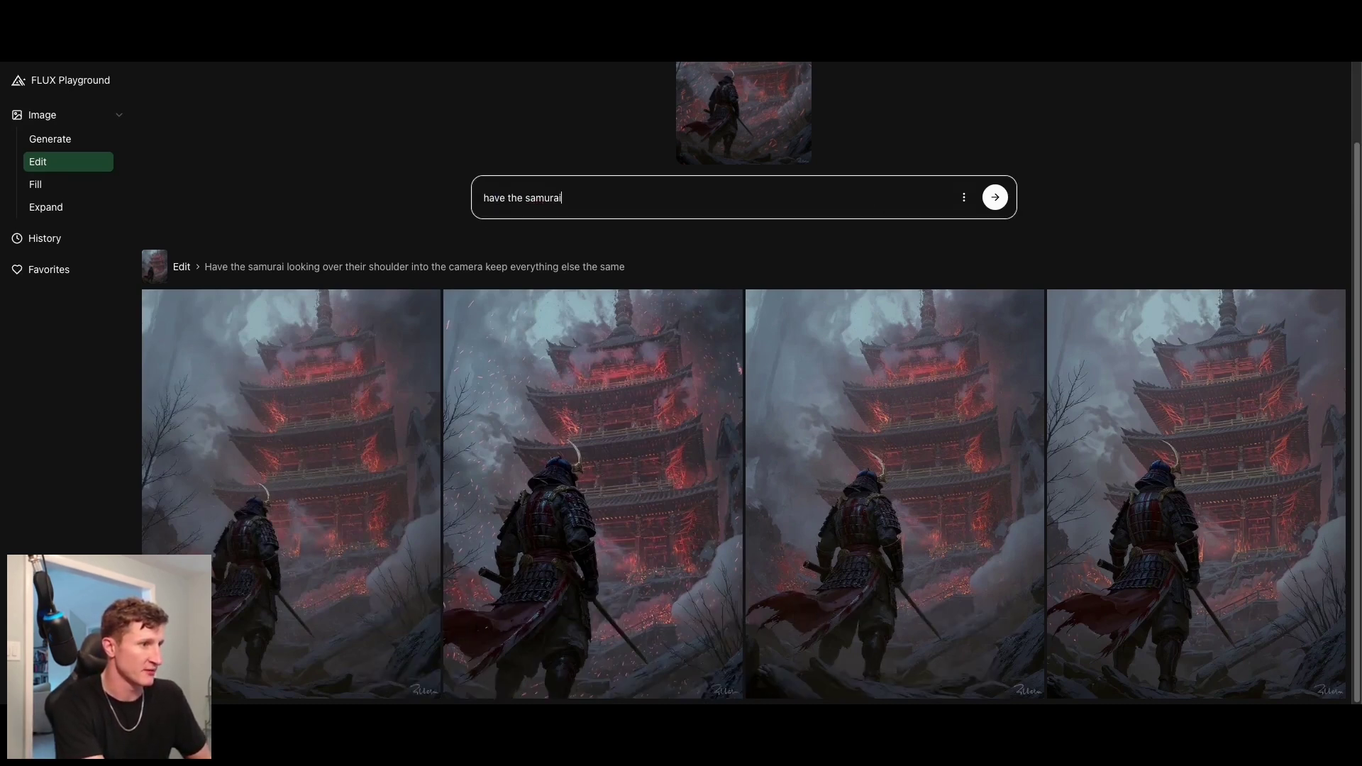
type("s ")
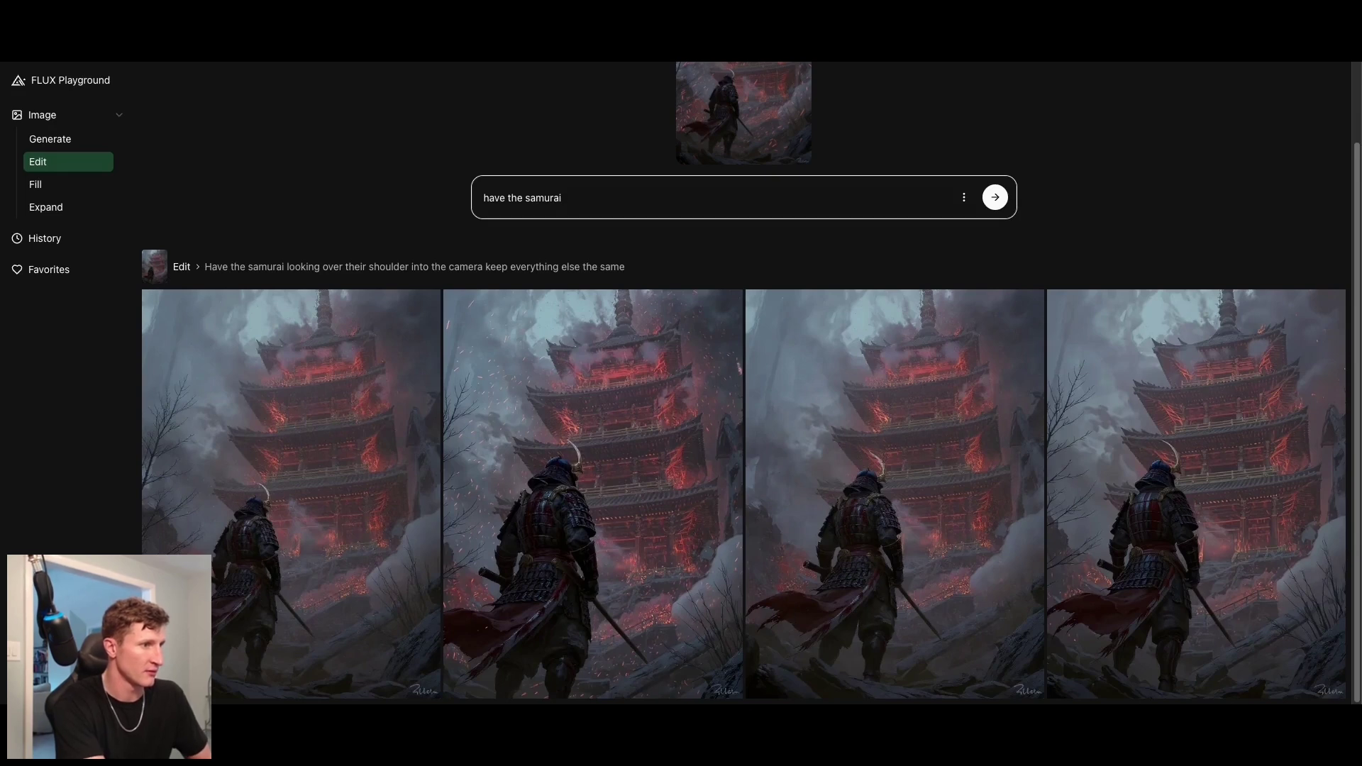
type("face")
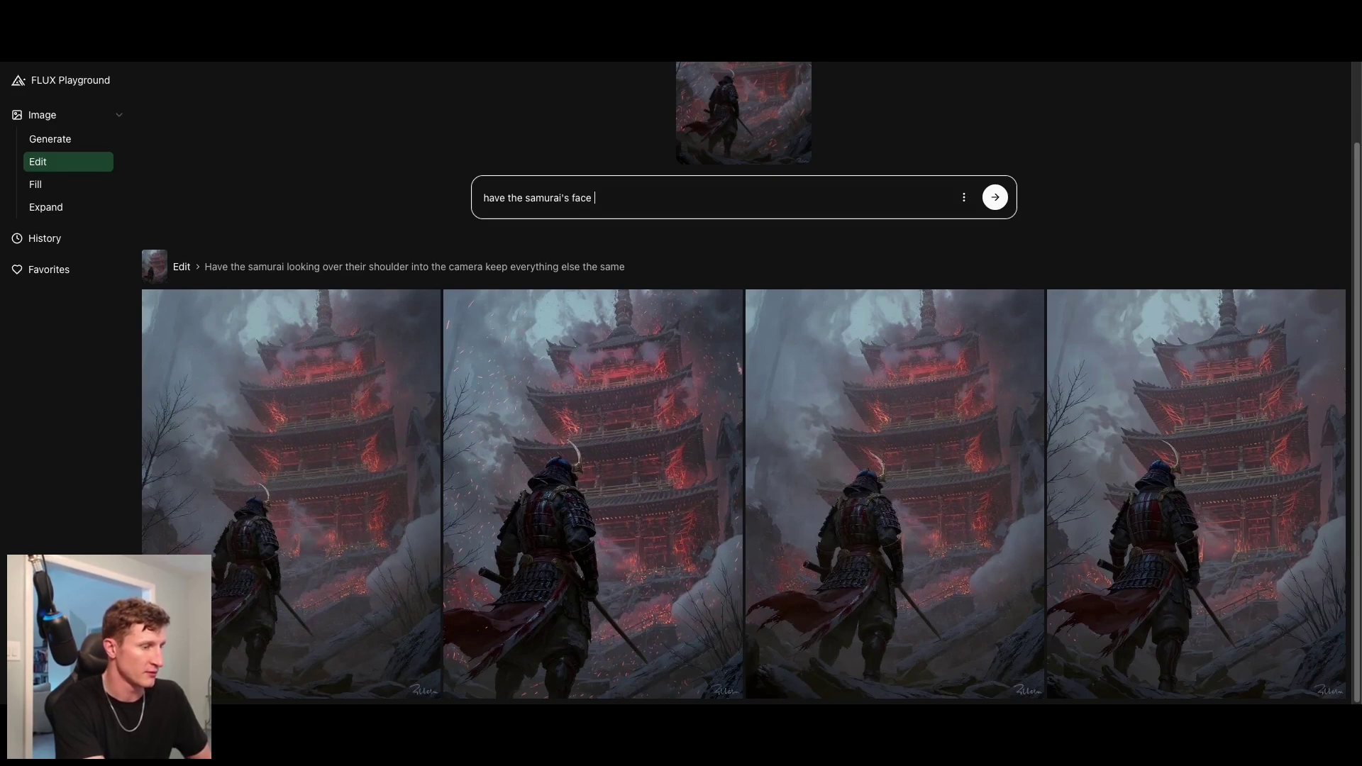
type(" looking toward the camera")
key("Return")
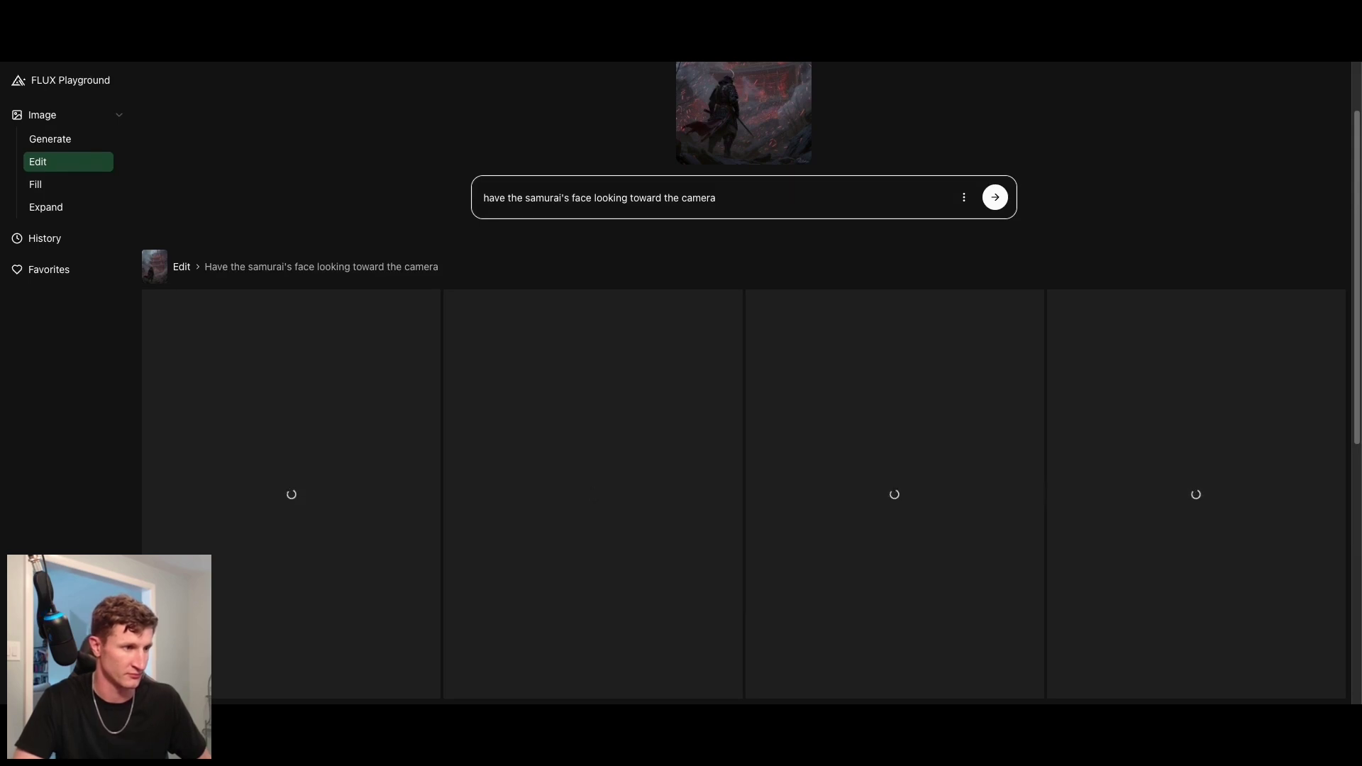
Step: Replace the edit prompt with "change the samurais armor to a red color" and generate new variations
scroll(744, 426, "down", 4)
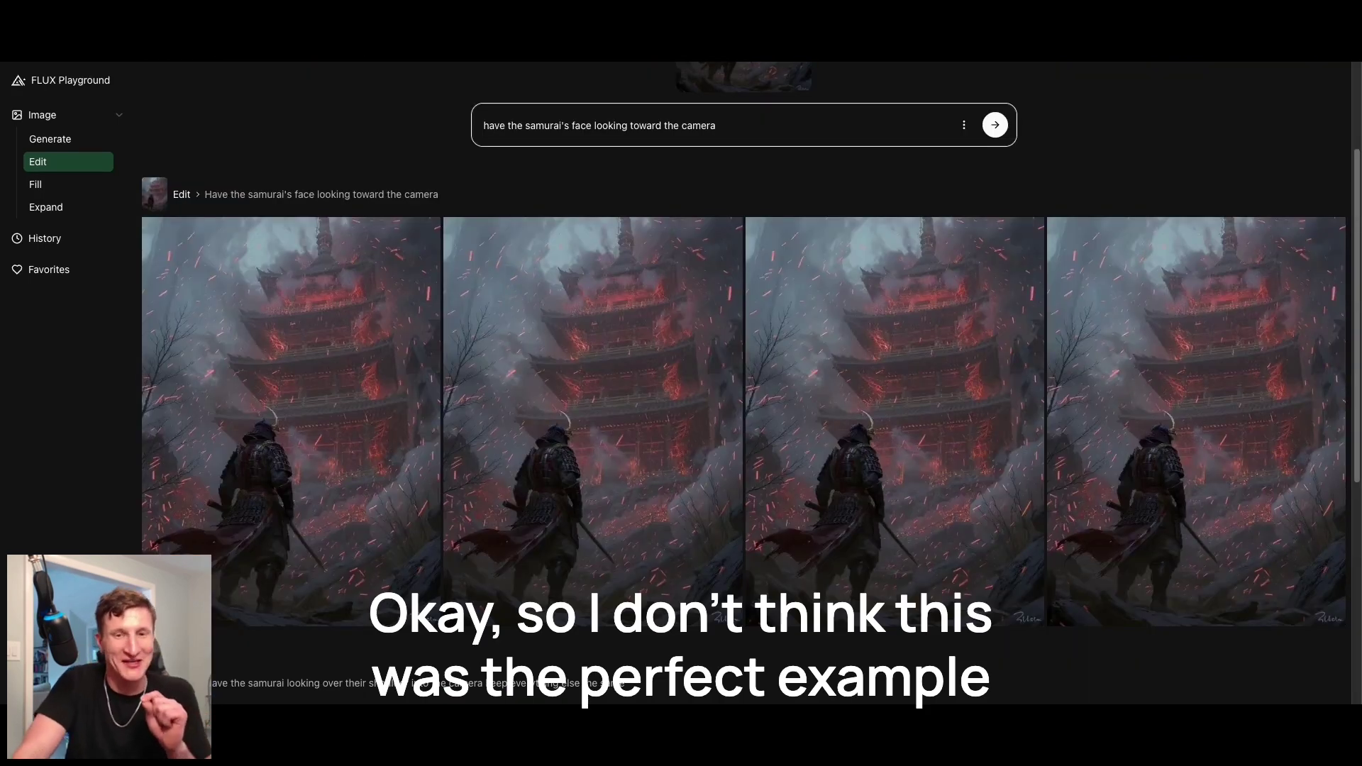
key("ctrl+a")
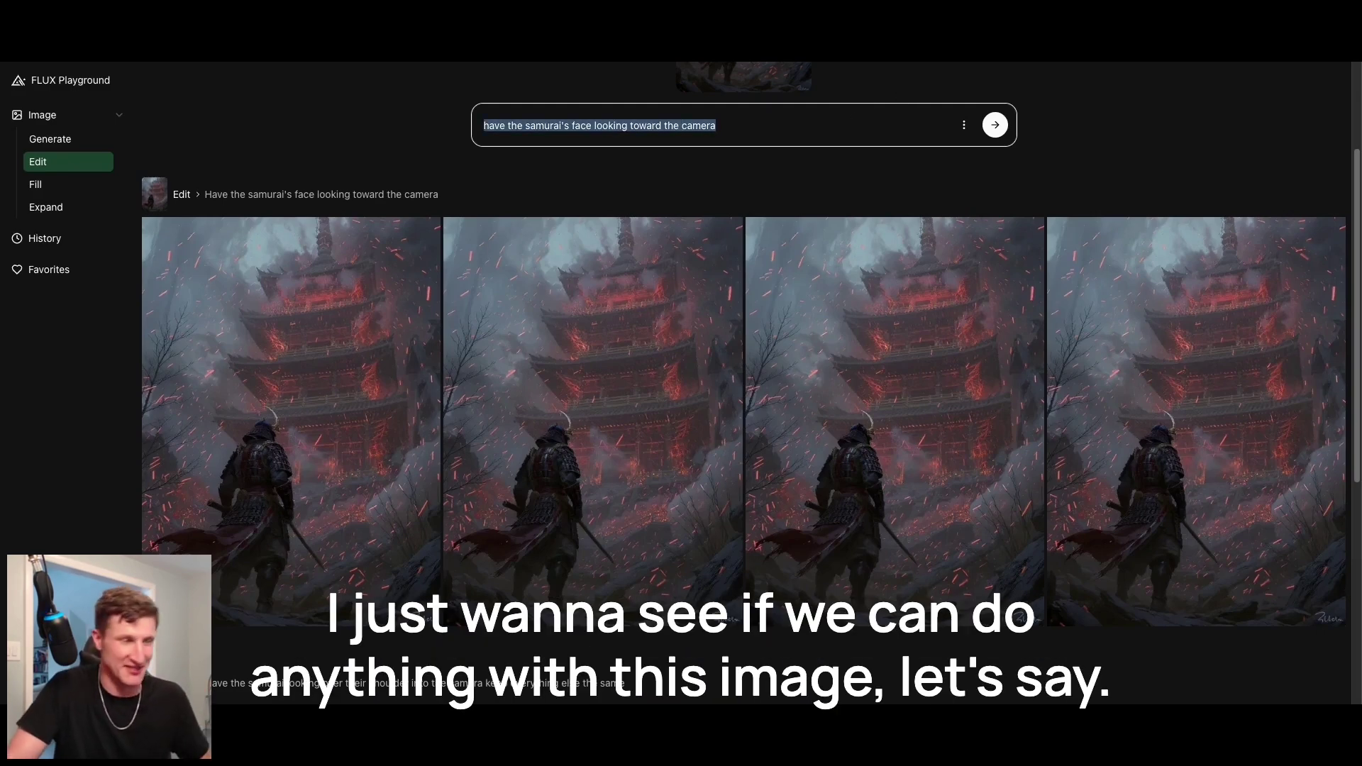
type("change th")
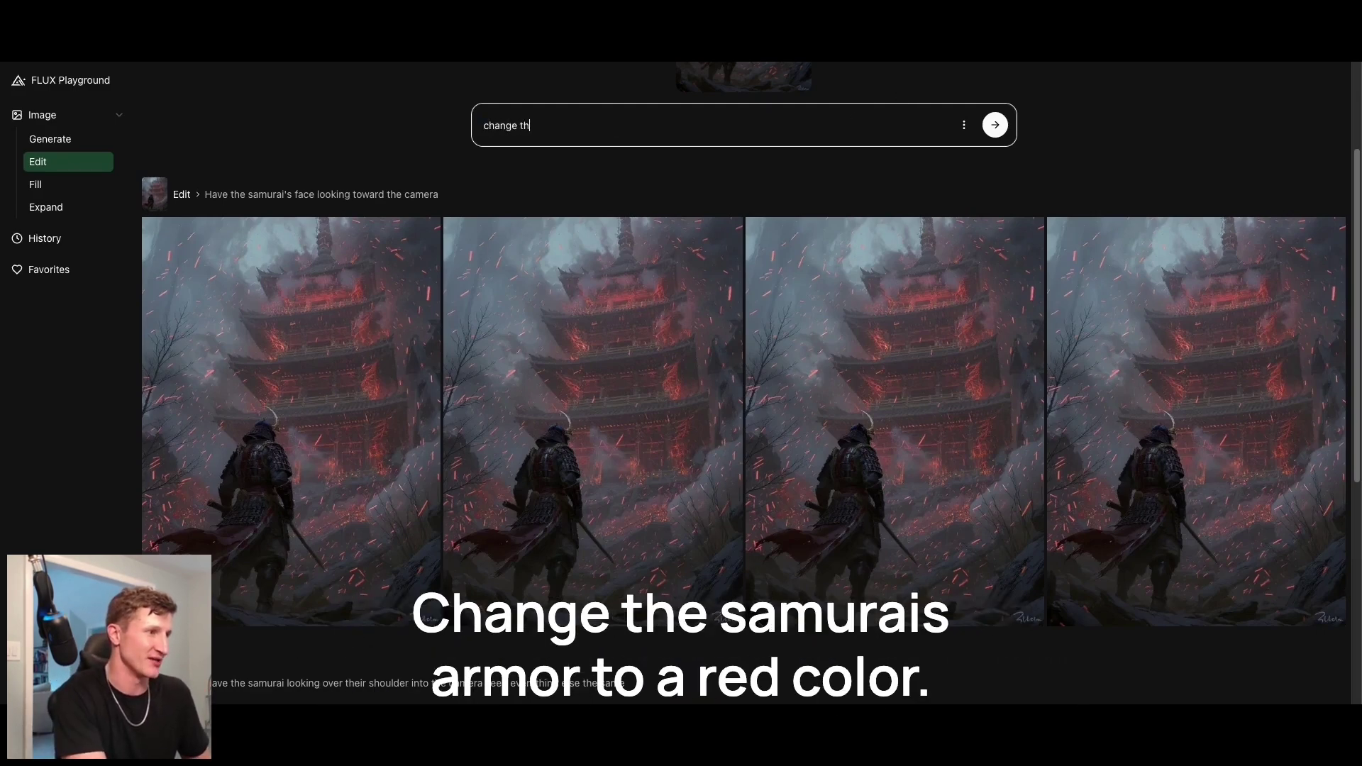
type("e samurais armot t")
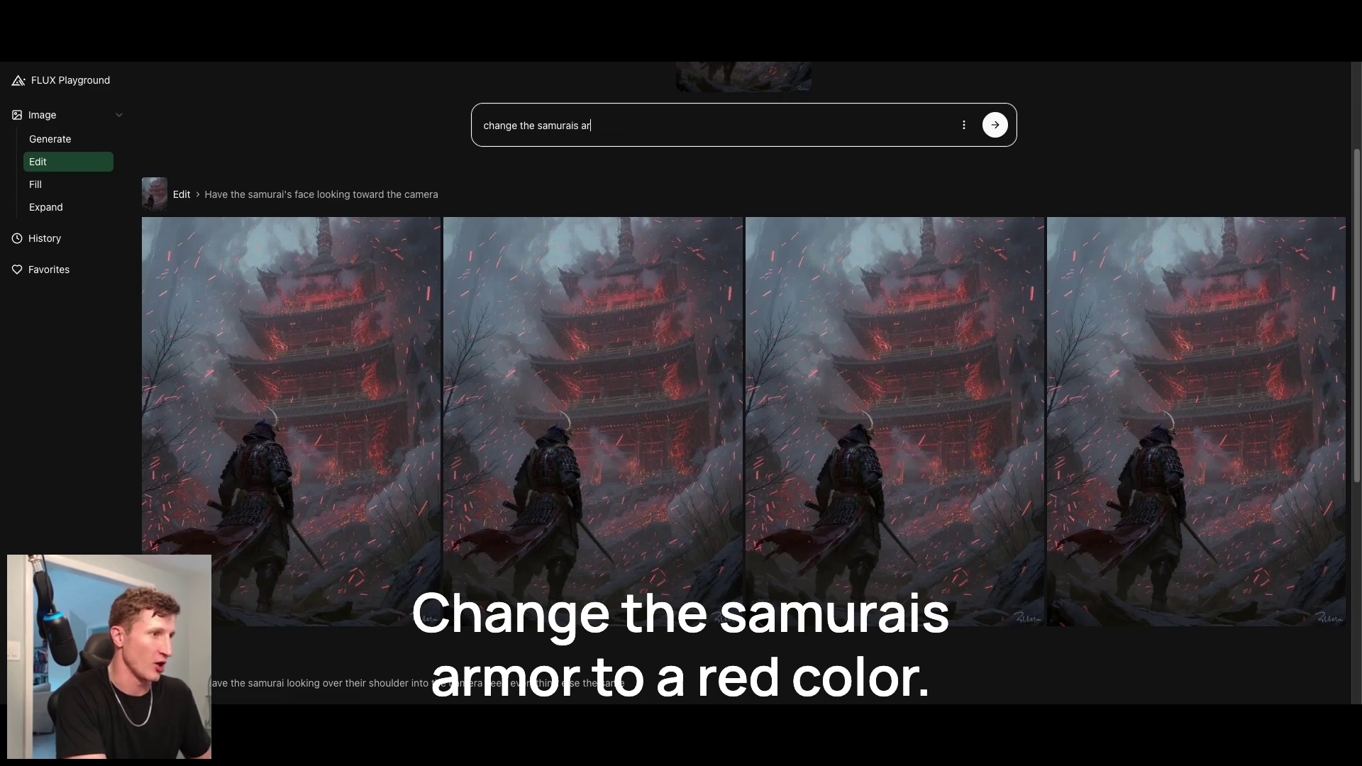
key("BackSpace")
key("BackSpace")
type("r")
key("BackSpace")
key("BackSpace")
key("BackSpace")
type("r to a red color")
key("Return")
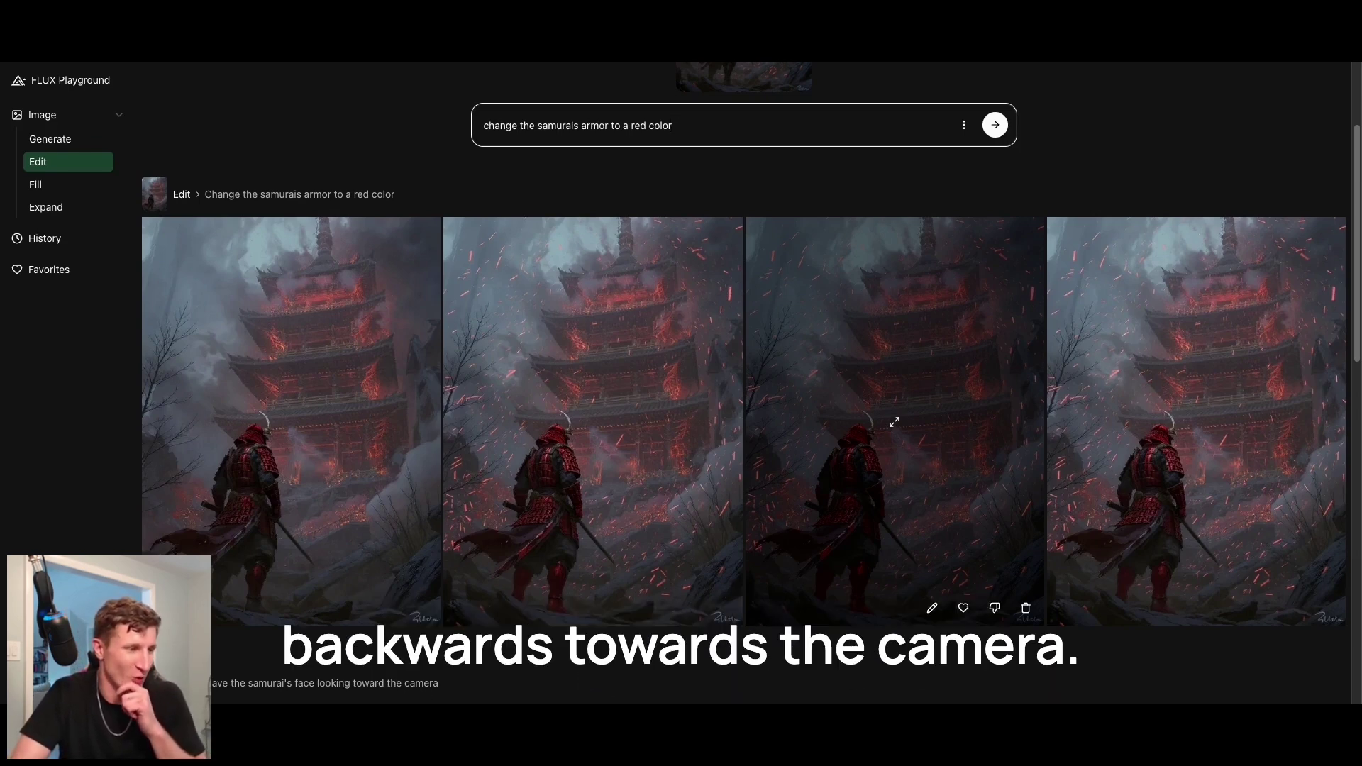
Step: Review the red armor variations and return to the Generate page
scroll(894, 422, "down", 1)
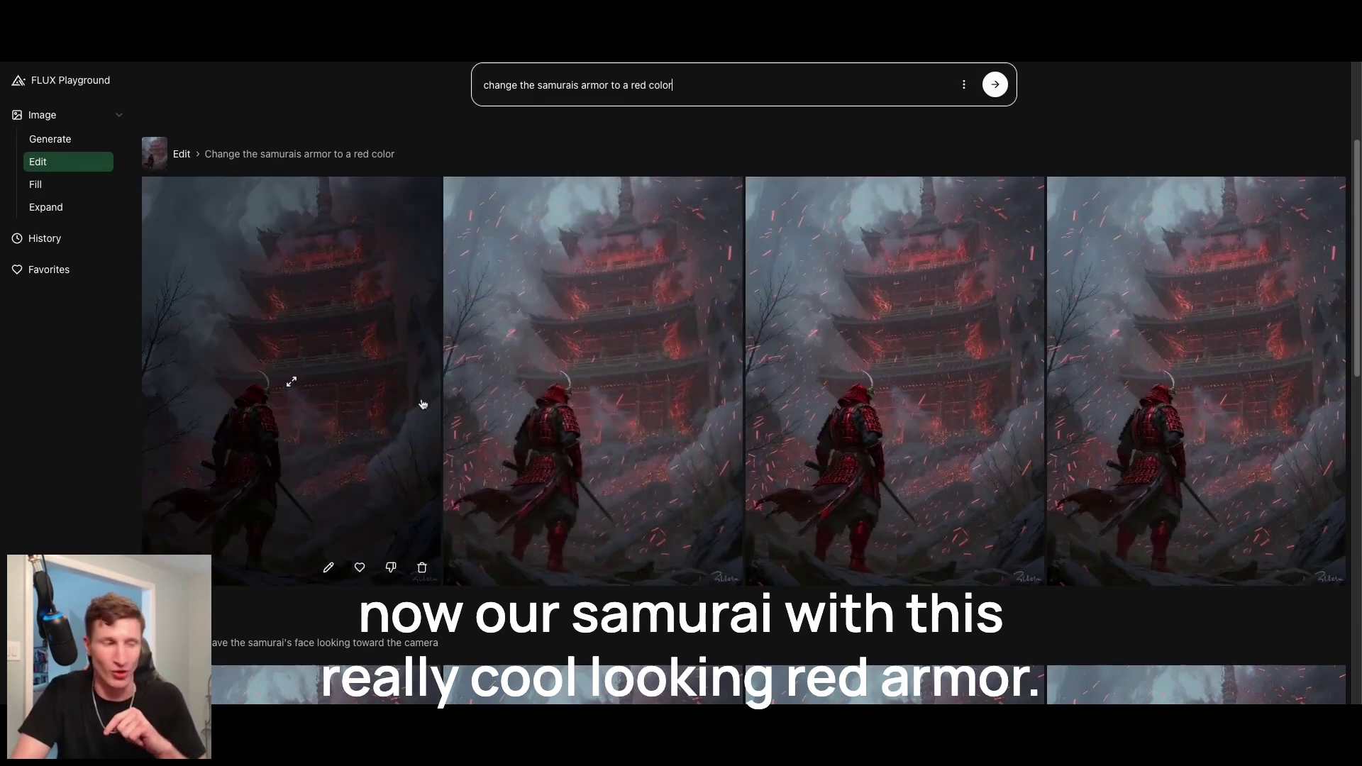
scroll(639, 264, "up", 5)
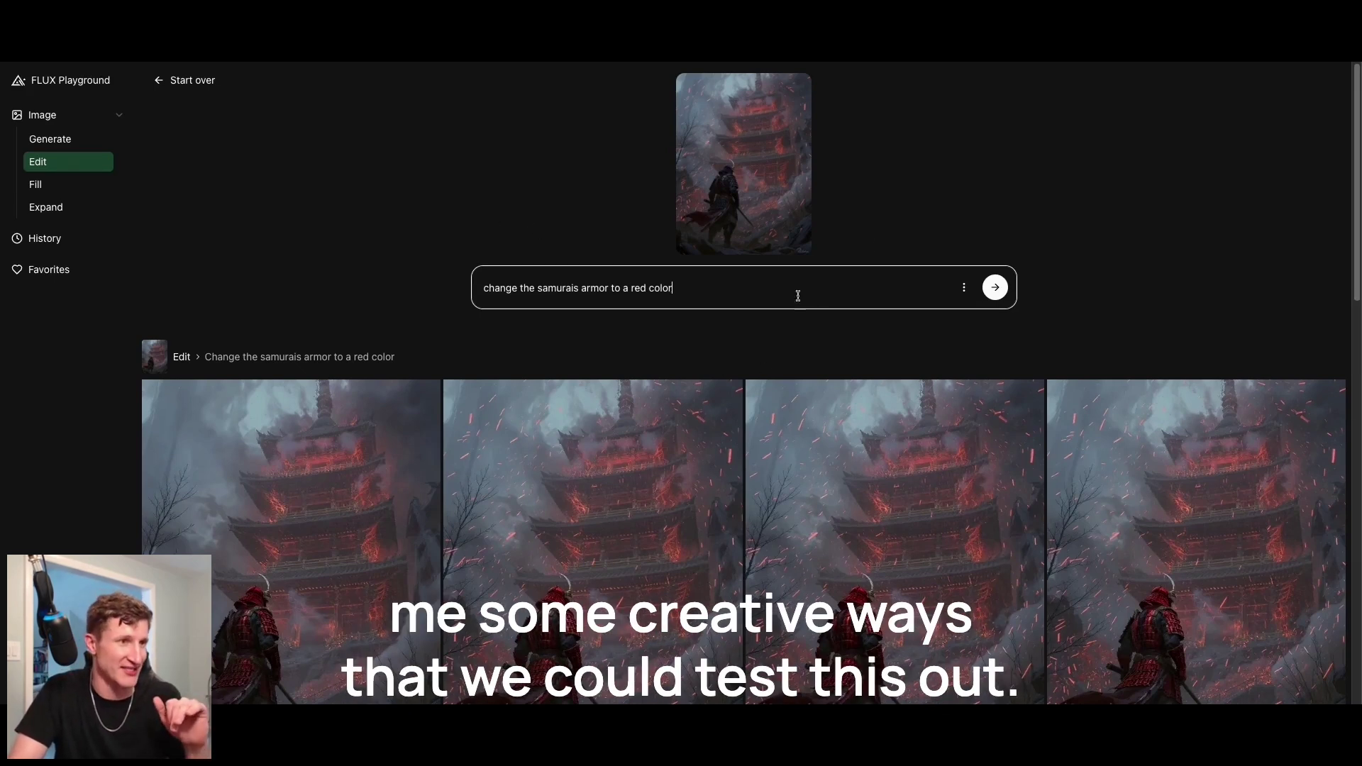
left_click(99, 139)
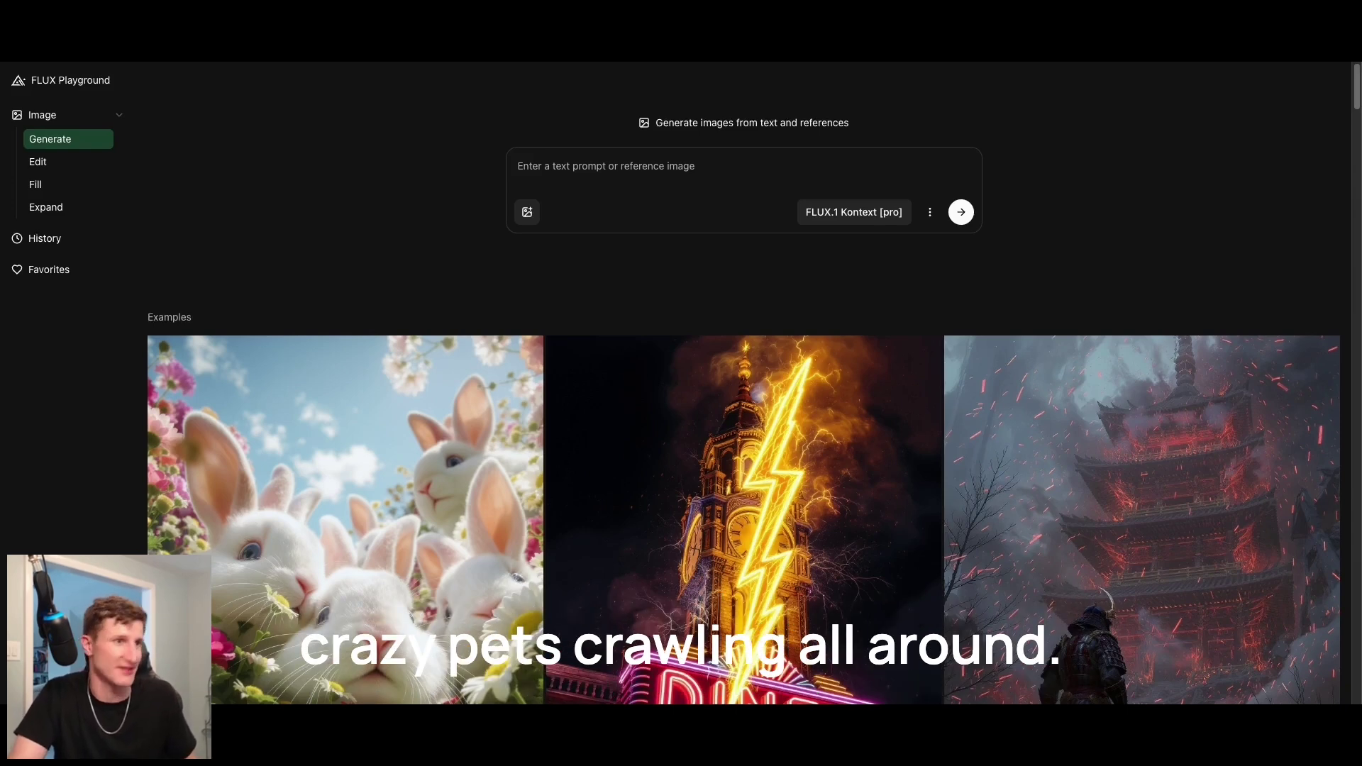
Step: Generate images from "A person working from home on a video call, cat walking across the keyboard, dog in the background, coffee mug, messy desk with papers"
left_click(592, 178)
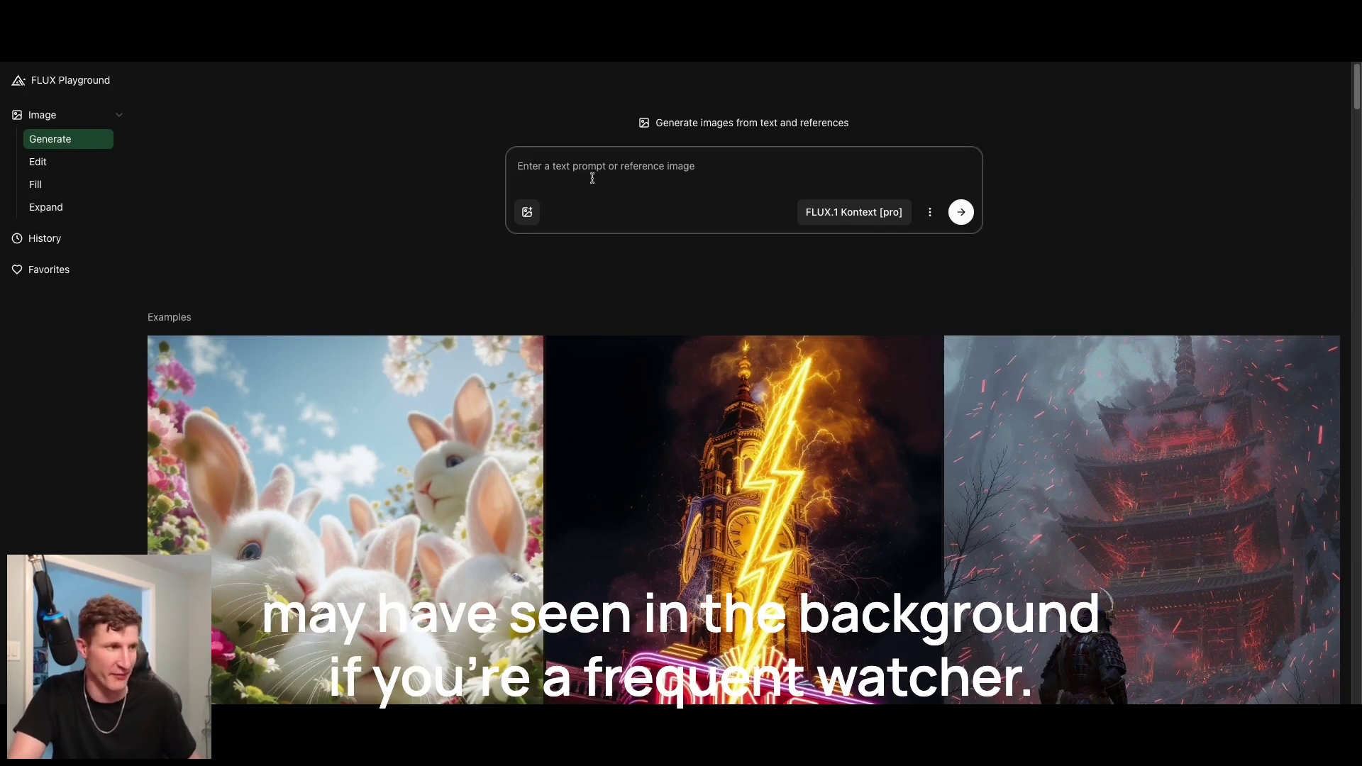
type("A person working from home on a video call, cat walking across the keyboard, dog in the background, coffee mug, messy desk with papers")
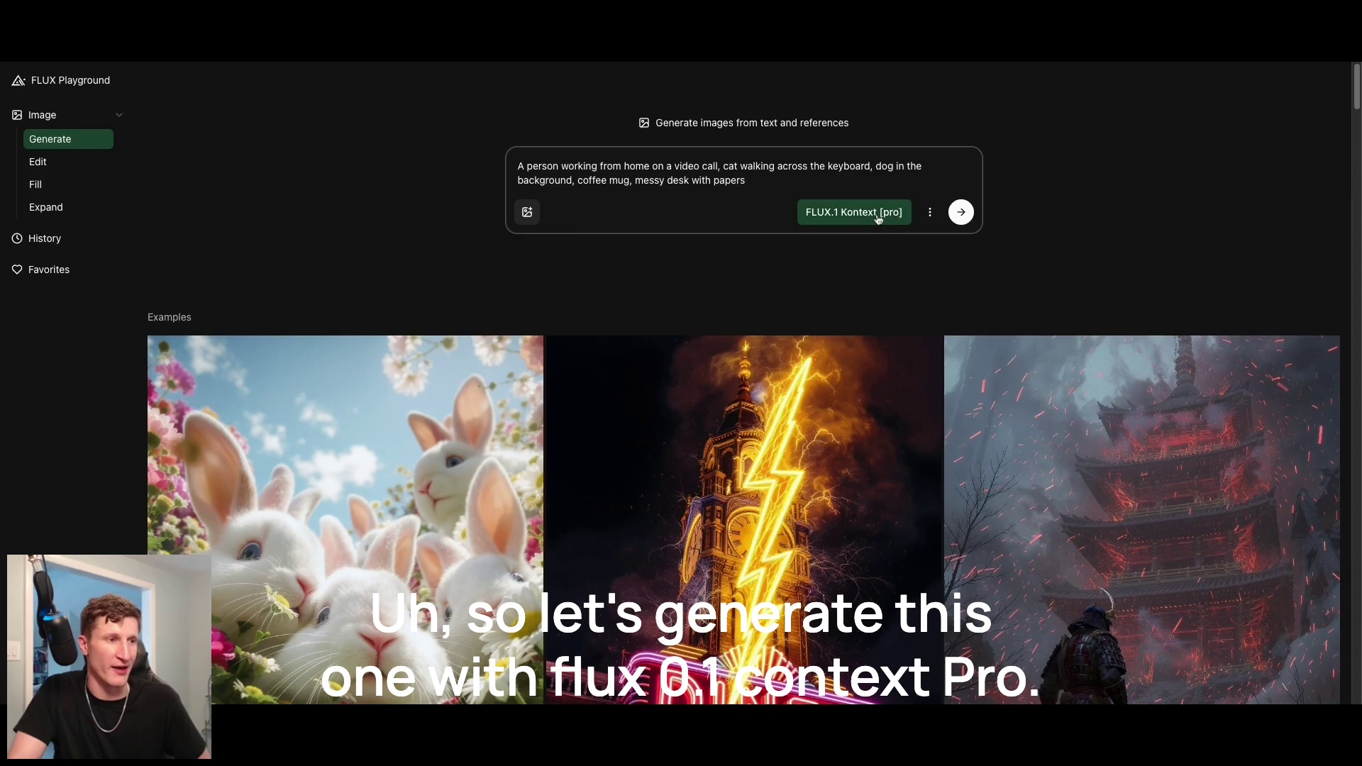
left_click(962, 212)
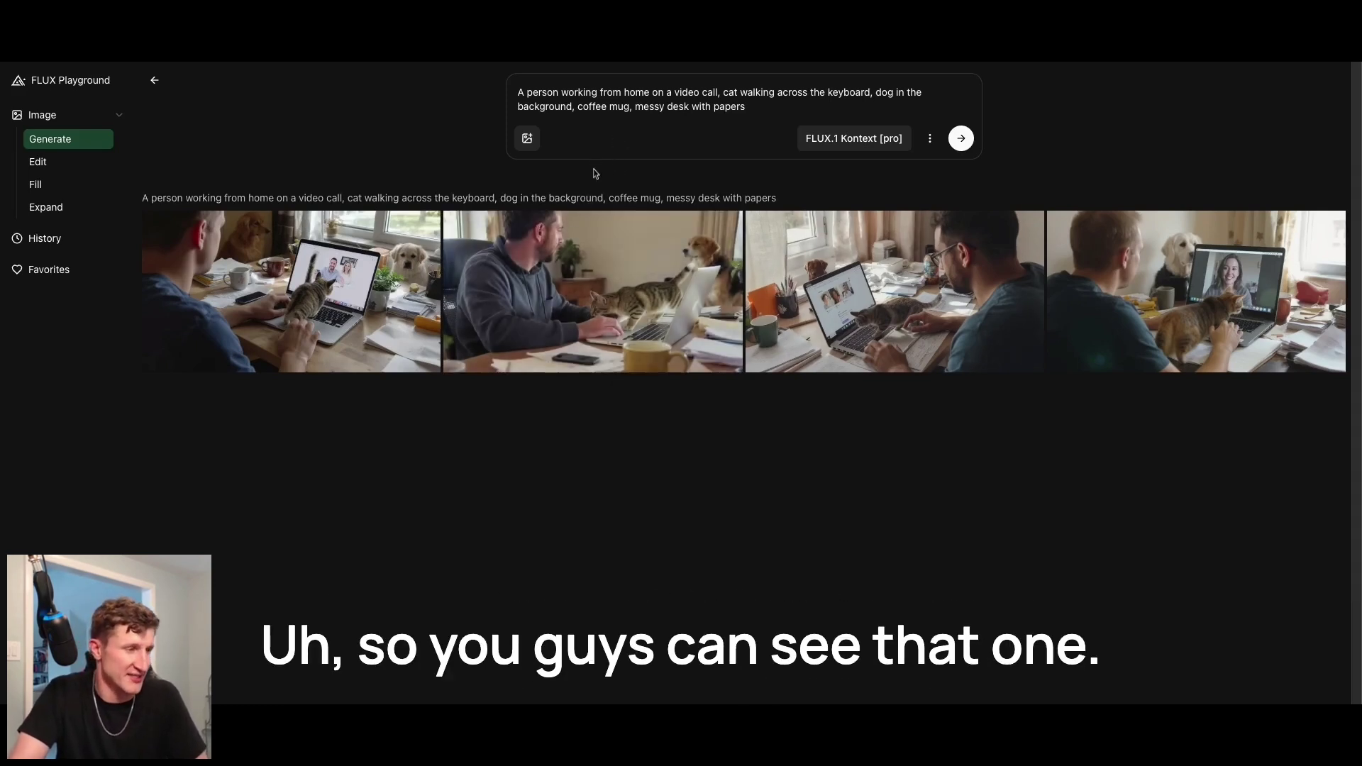
Step: Edit the second image with the prompt "Replace the cat and dog with exotic animals - a parrot on the keyboard and a sloth hanging from the wall"
mouse_move(602, 291)
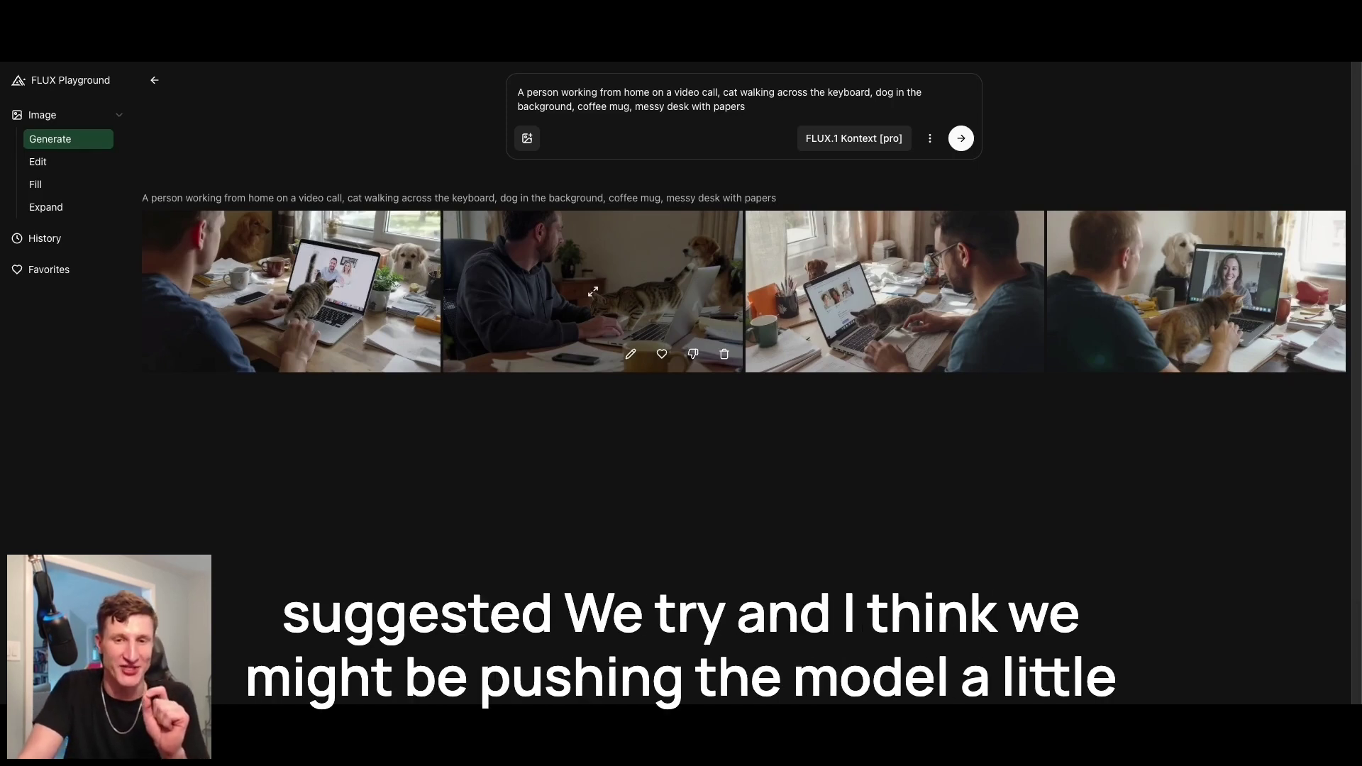
left_click(651, 300)
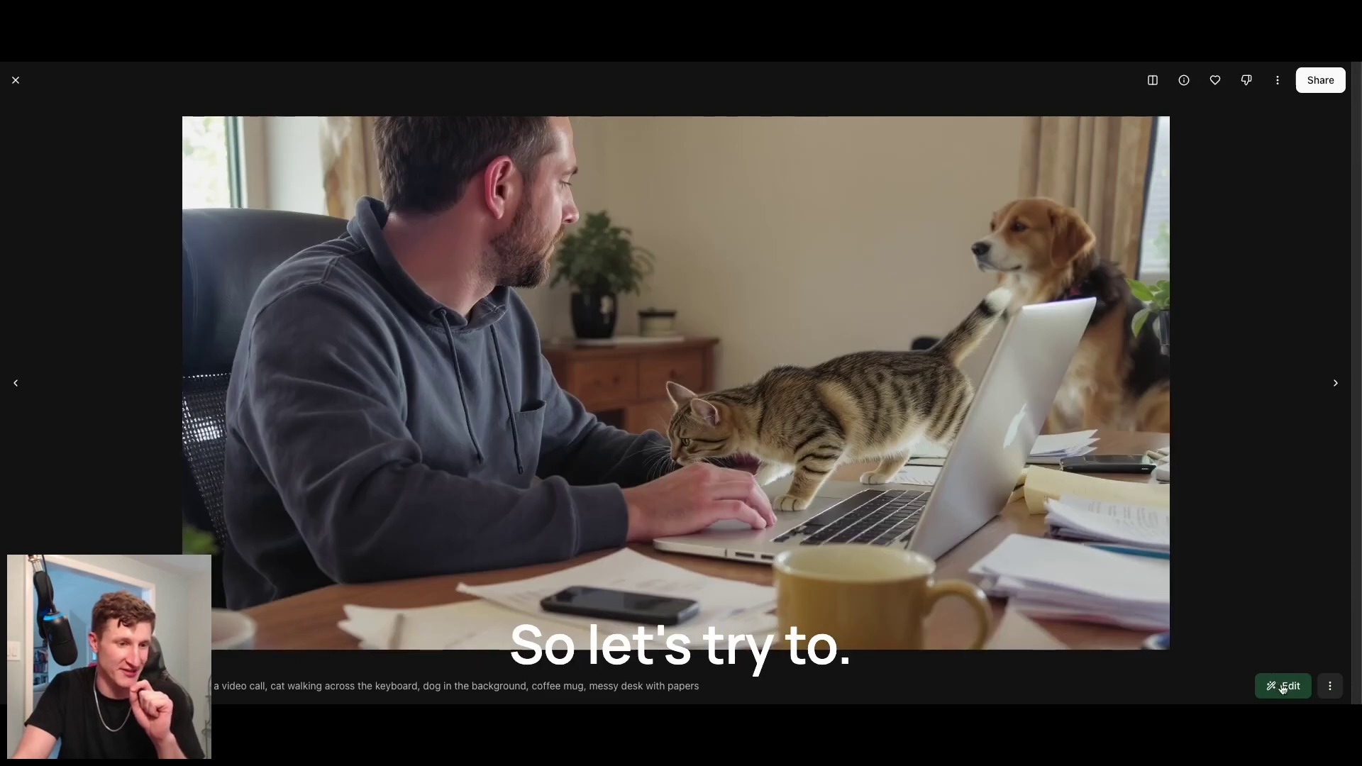
left_click(1290, 686)
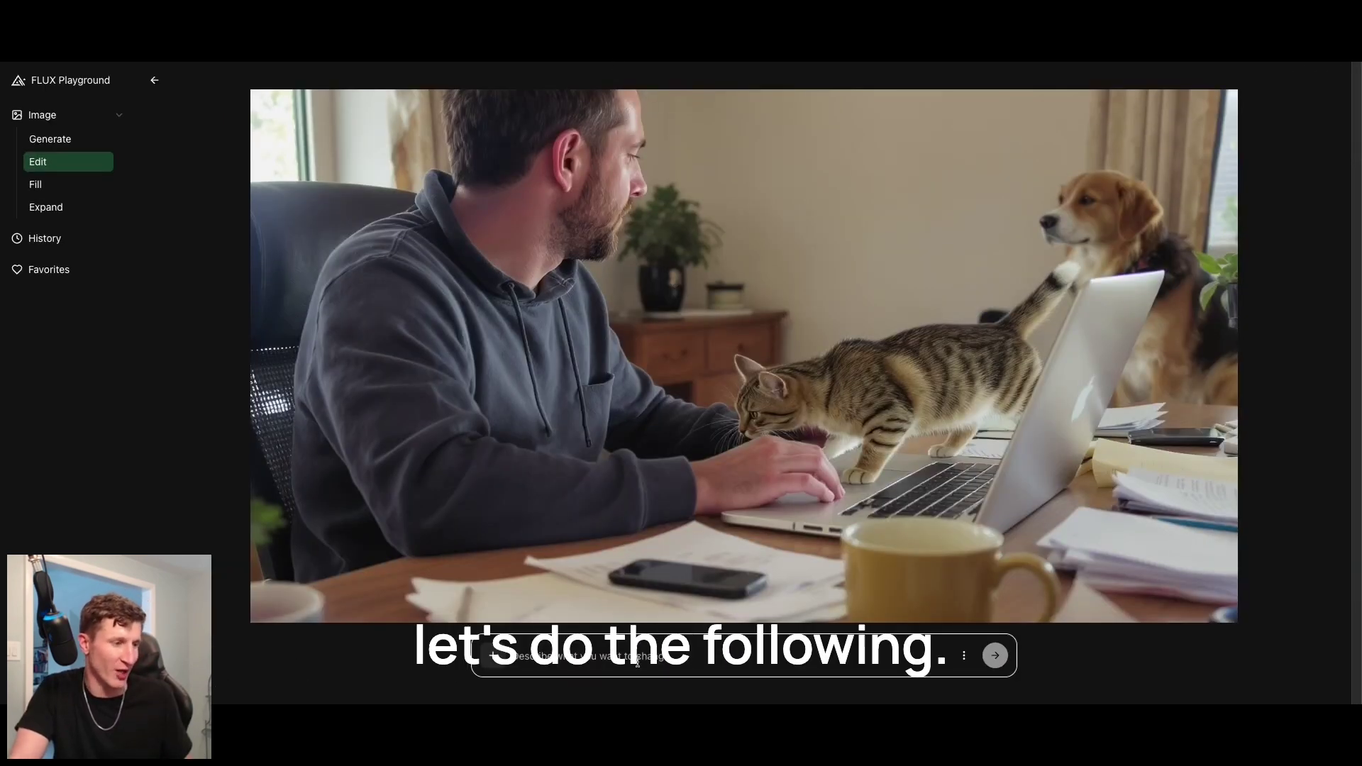
left_click(678, 656)
key("ctrl+v")
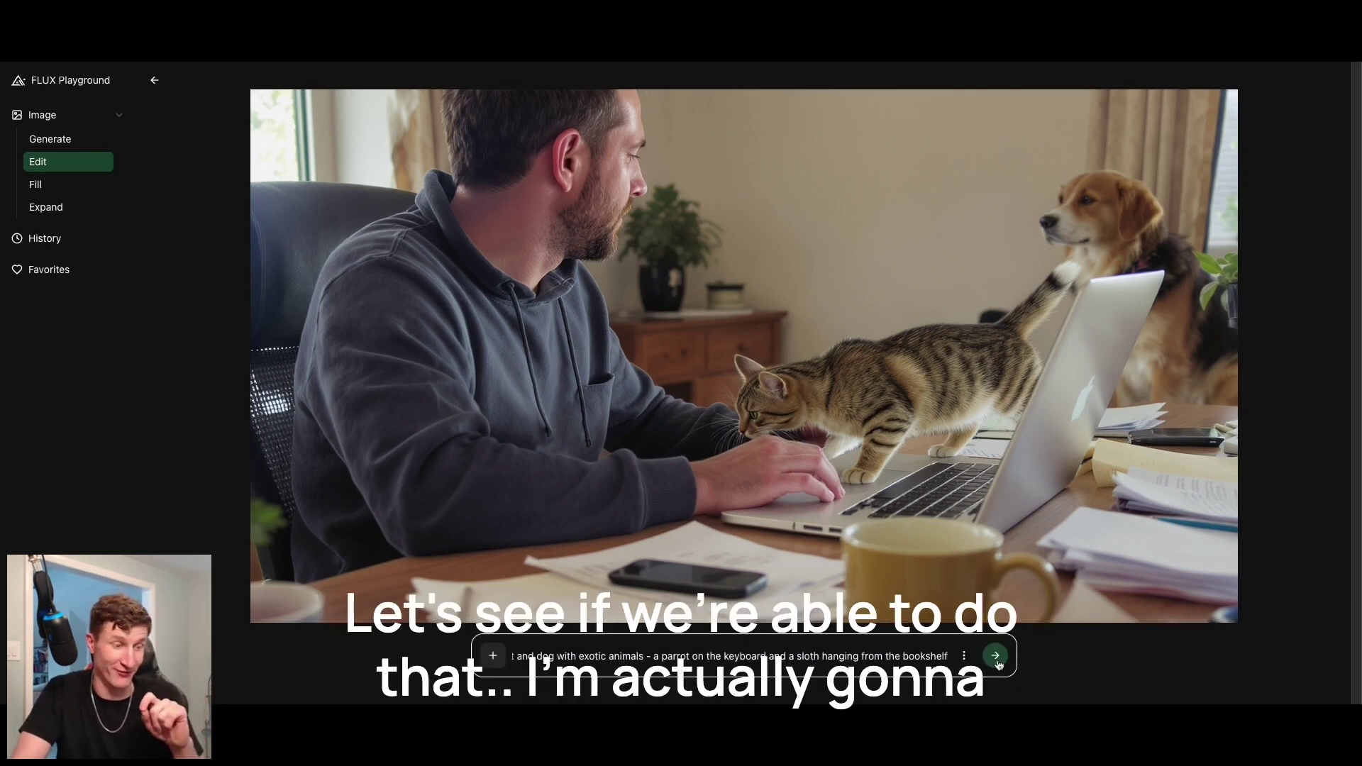
double_click(926, 657)
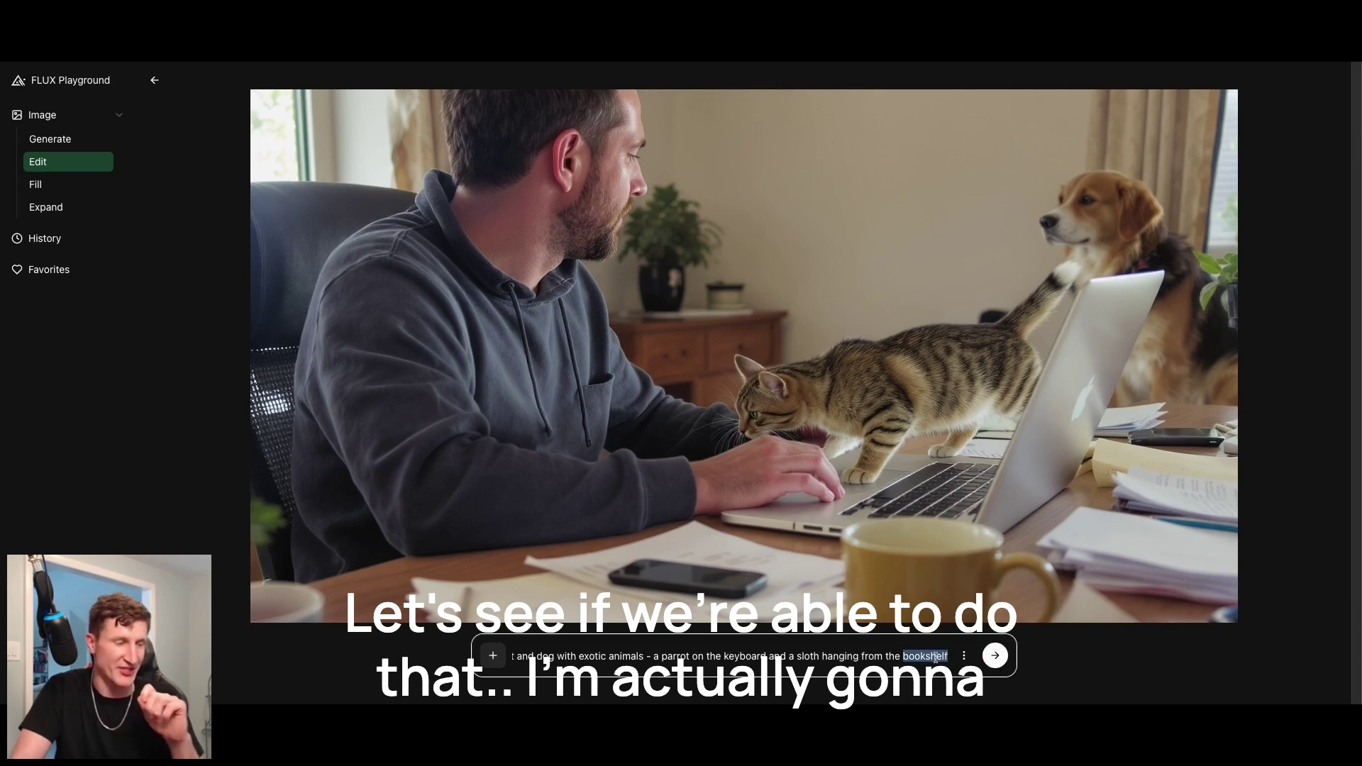
type("wall")
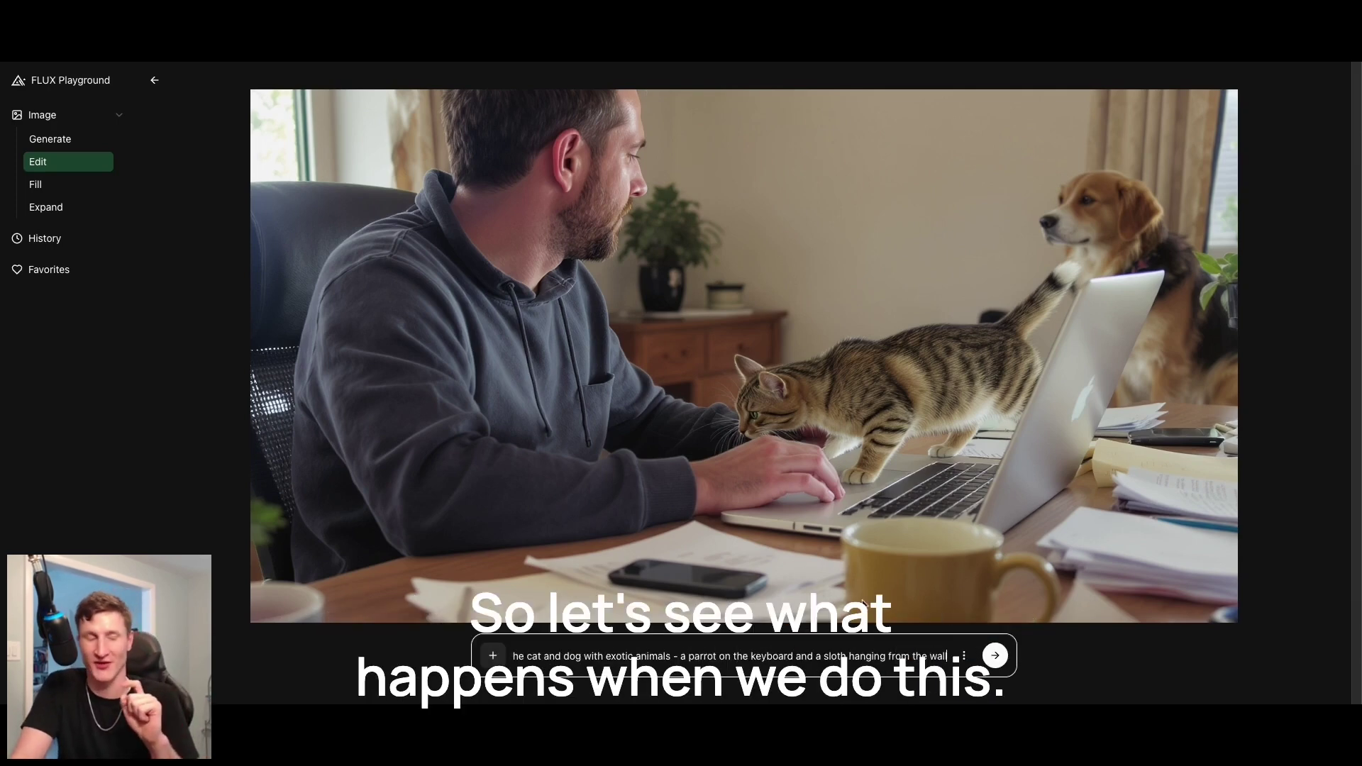
left_click(996, 654)
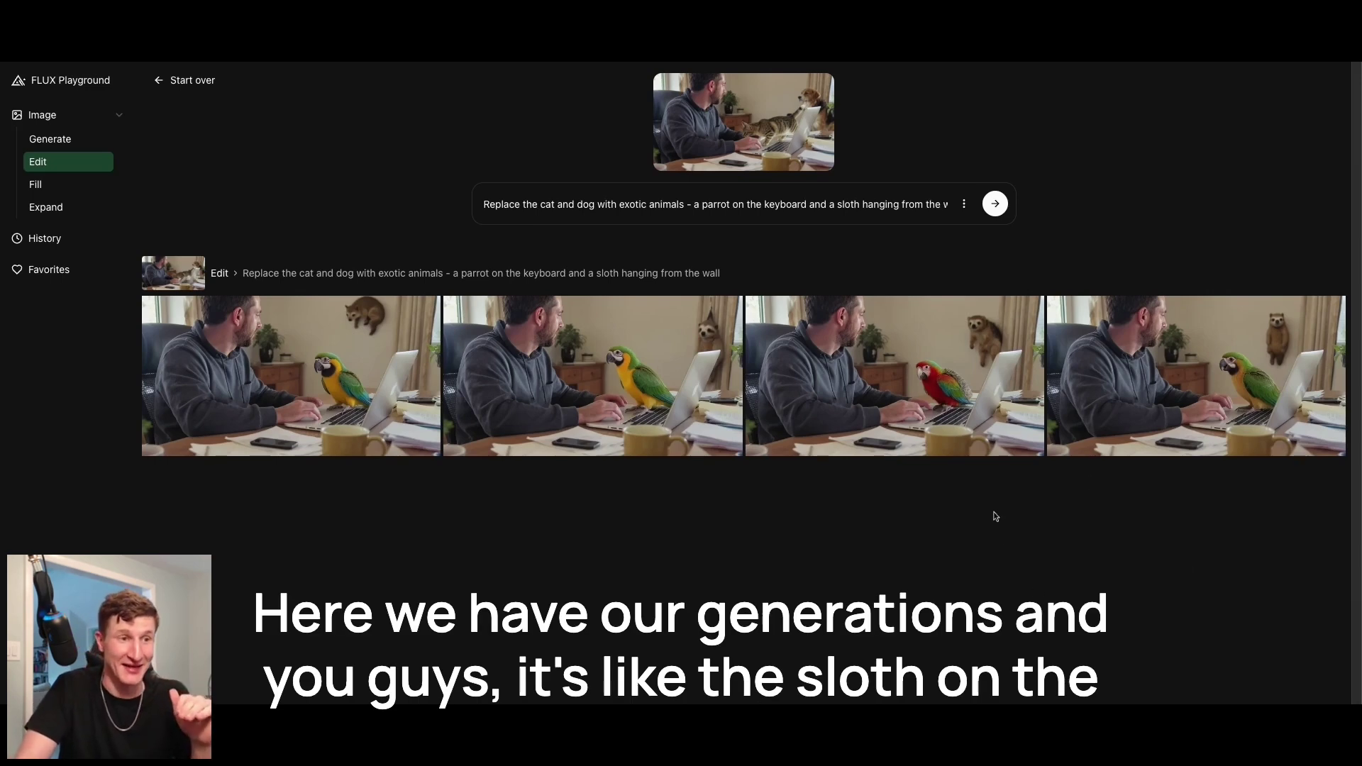
Step: Inspect the second parrot-and-sloth variation at full size and close it
mouse_move(963, 436)
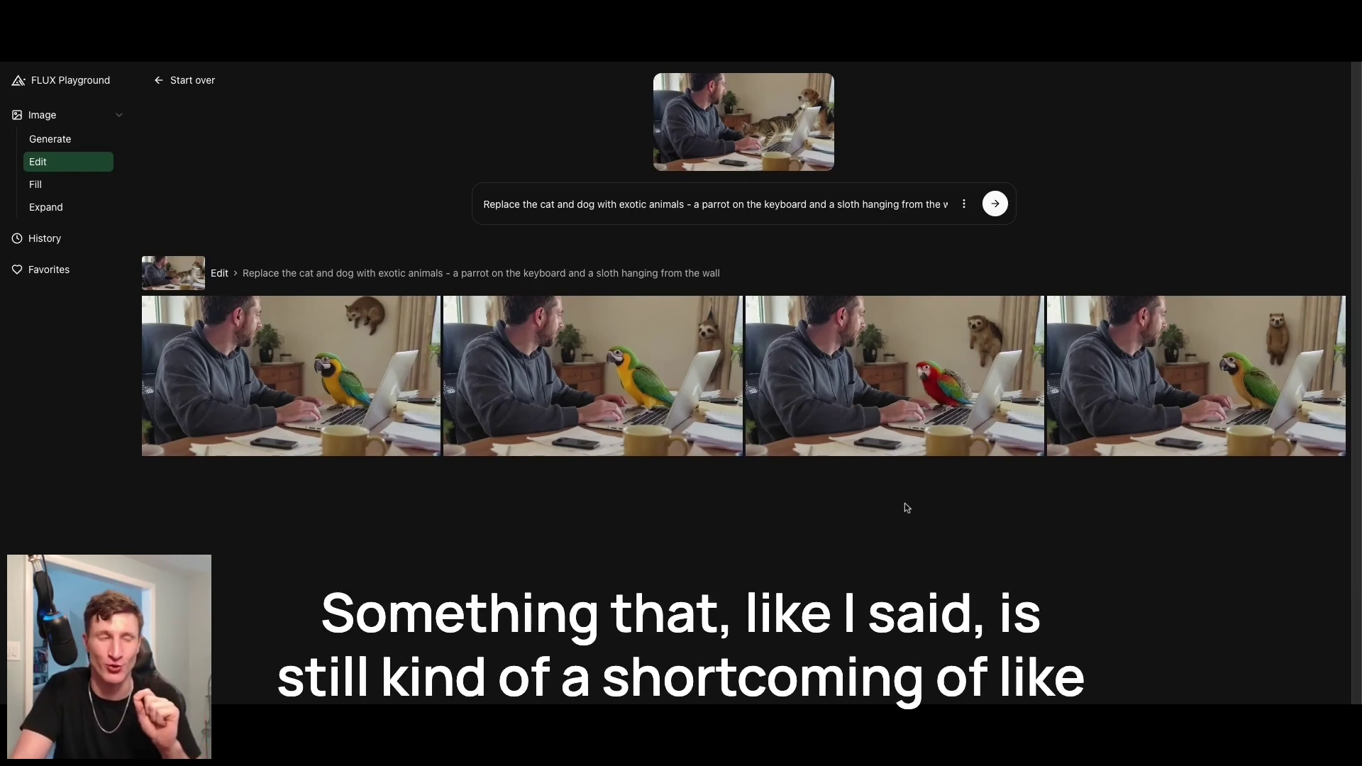
left_click(773, 411)
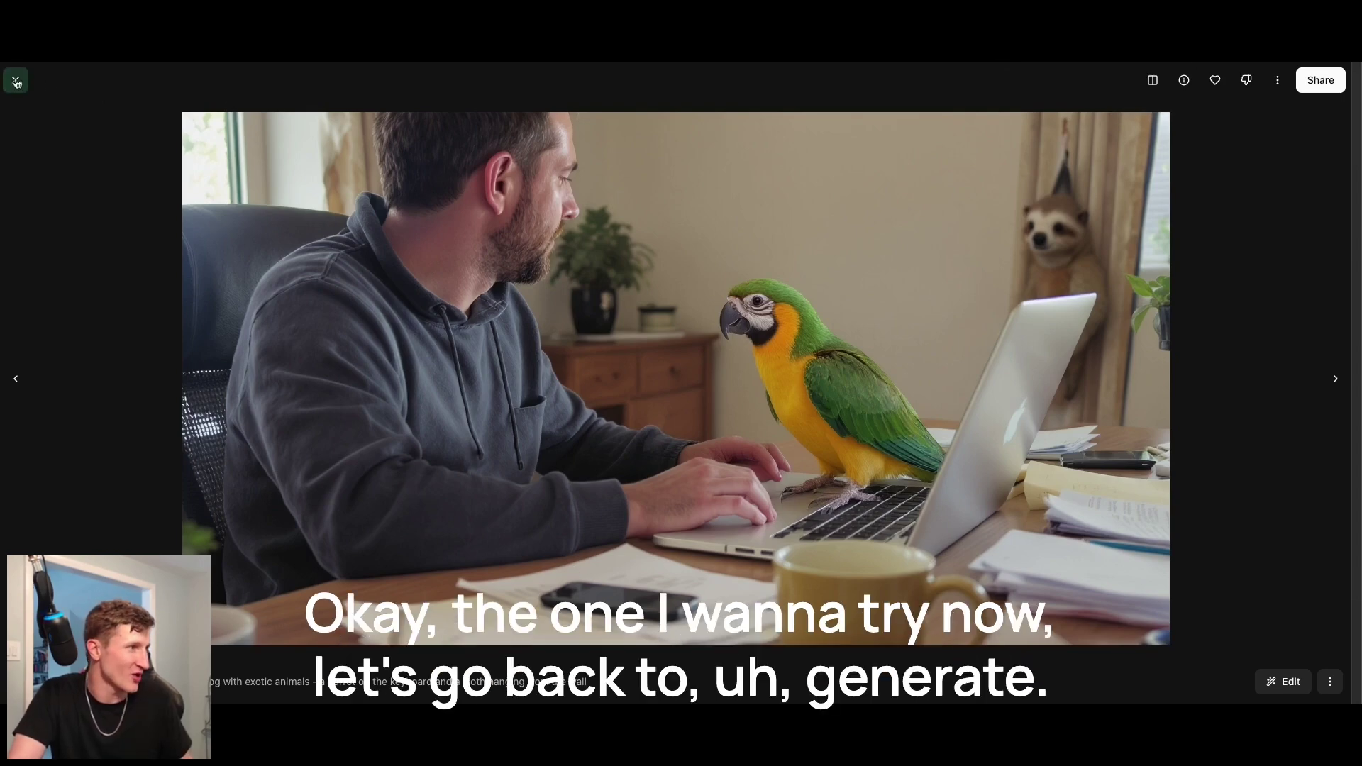
left_click(16, 80)
Step: Generate images from the prompt "A painter in a messy art studio, easel with half-finished portrait, paint tubes scattered, natural light from large windows, creative chaos"
left_click(60, 144)
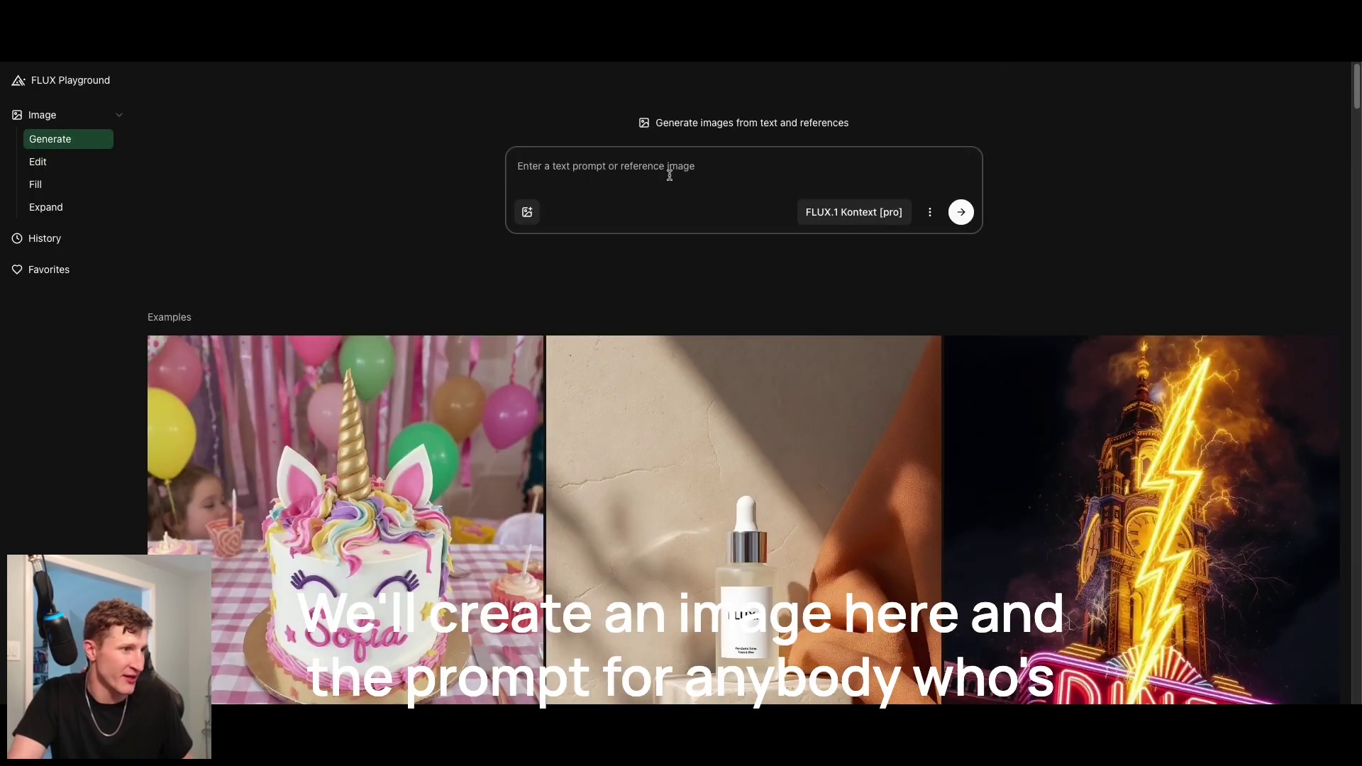
left_click(669, 176)
type("A painter in a messy art studio, easel with half-finished portrait, paint tubes scattered, natural light from large windows, creative chaos")
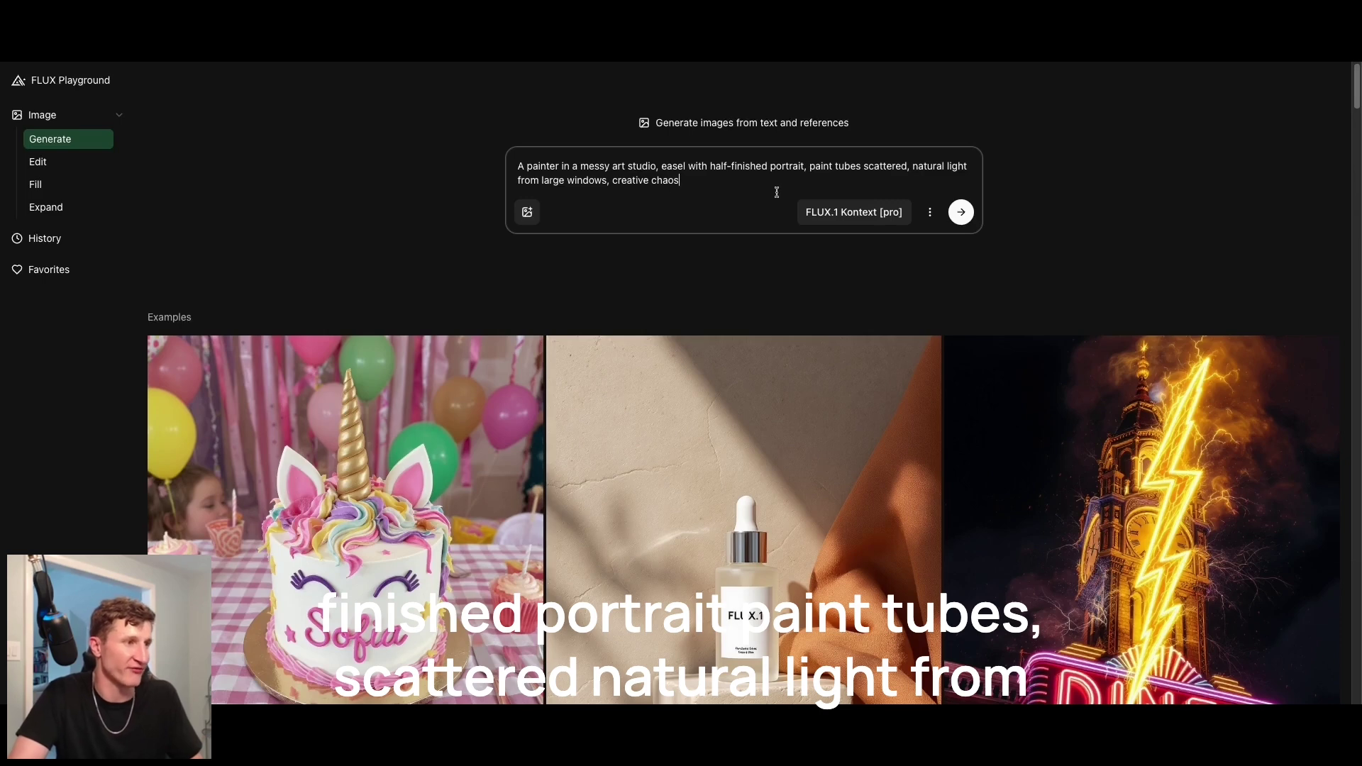
left_click(960, 211)
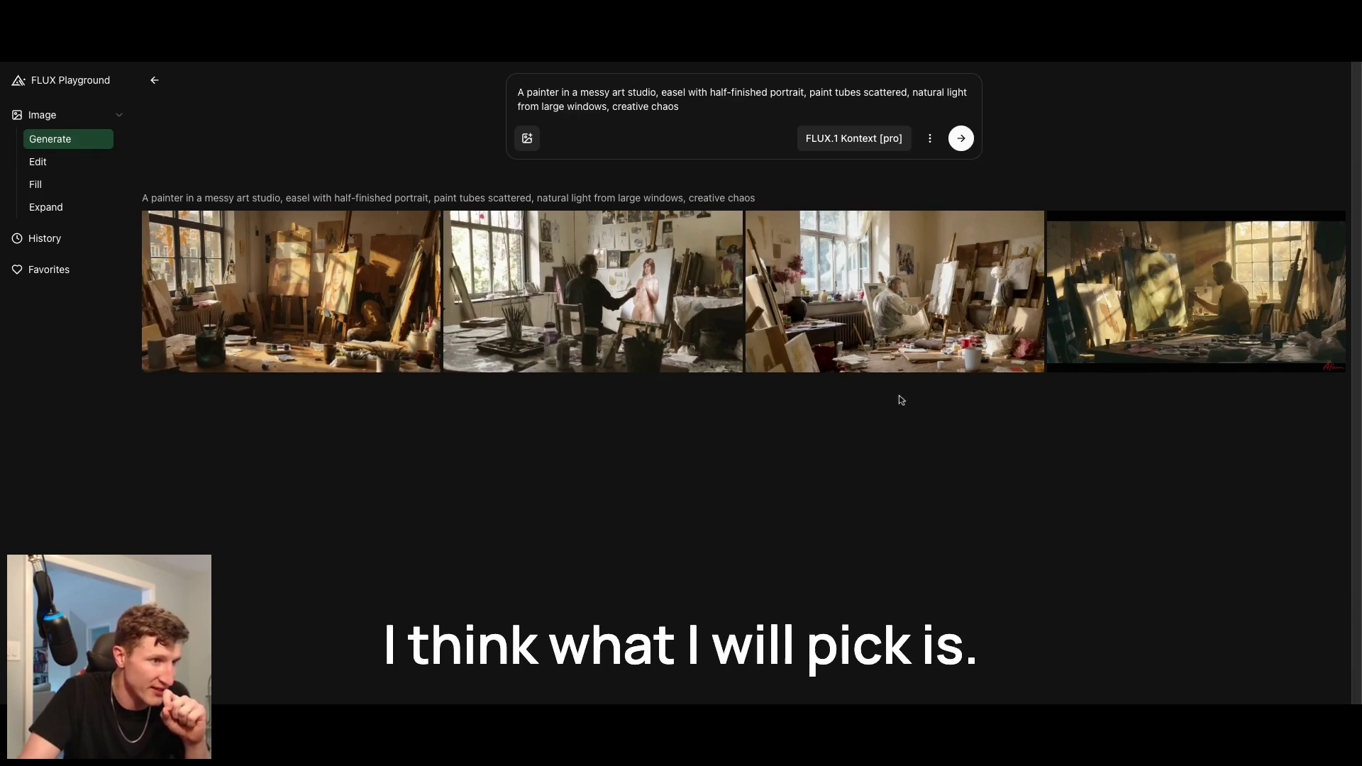
Step: Edit the third art studio image with the prompt "Transform the studio into zero gravity – paint floating in colorful spheres"
left_click(925, 368)
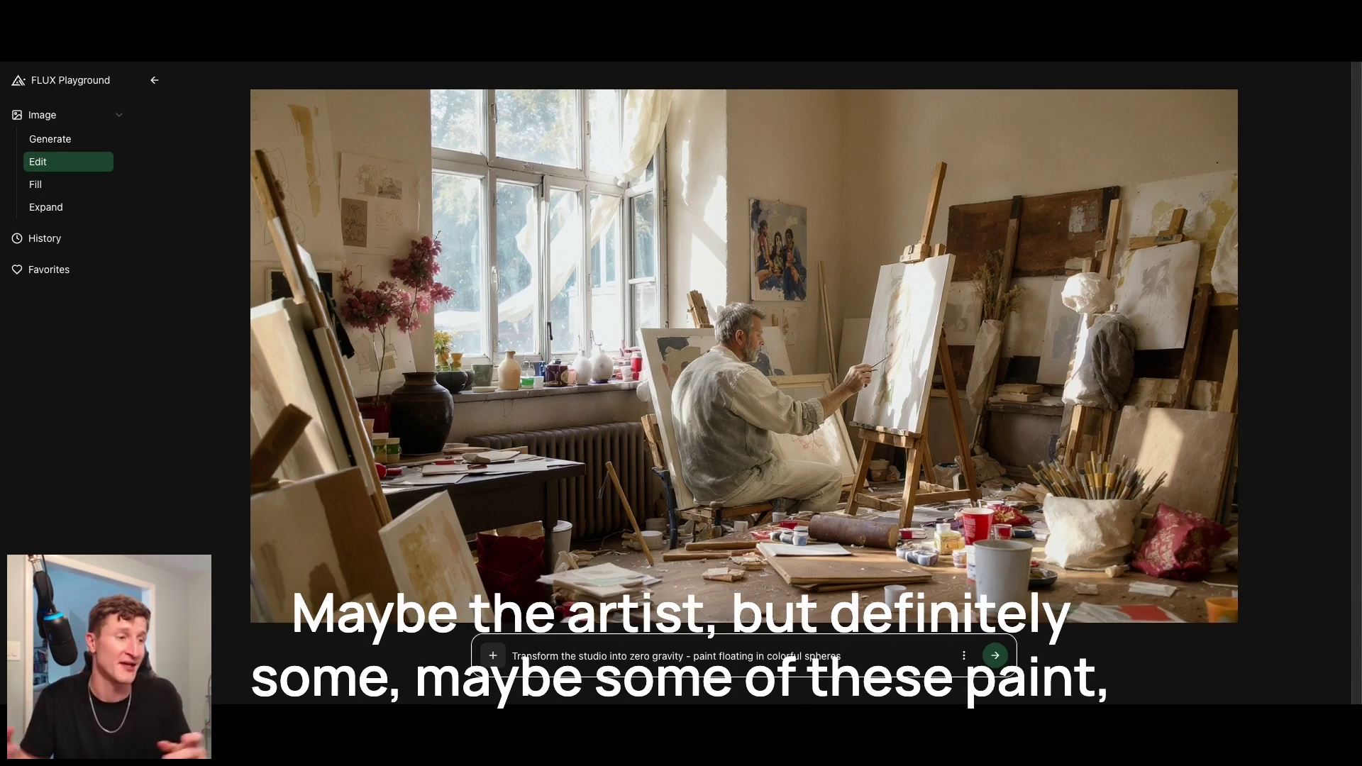
left_click(995, 656)
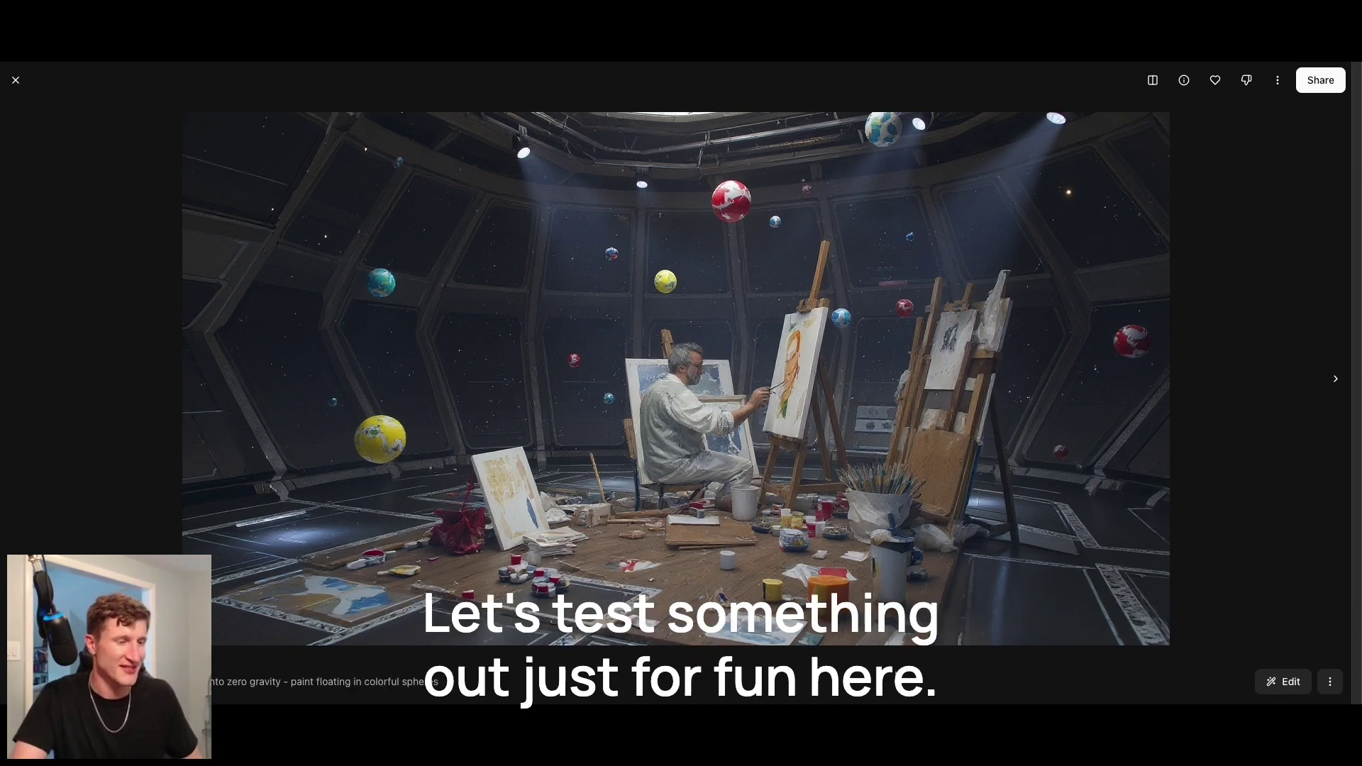
Step: Edit the zero-gravity studio image with the prompt "change the painting on the canvas to a smiley face"
left_click(1283, 681)
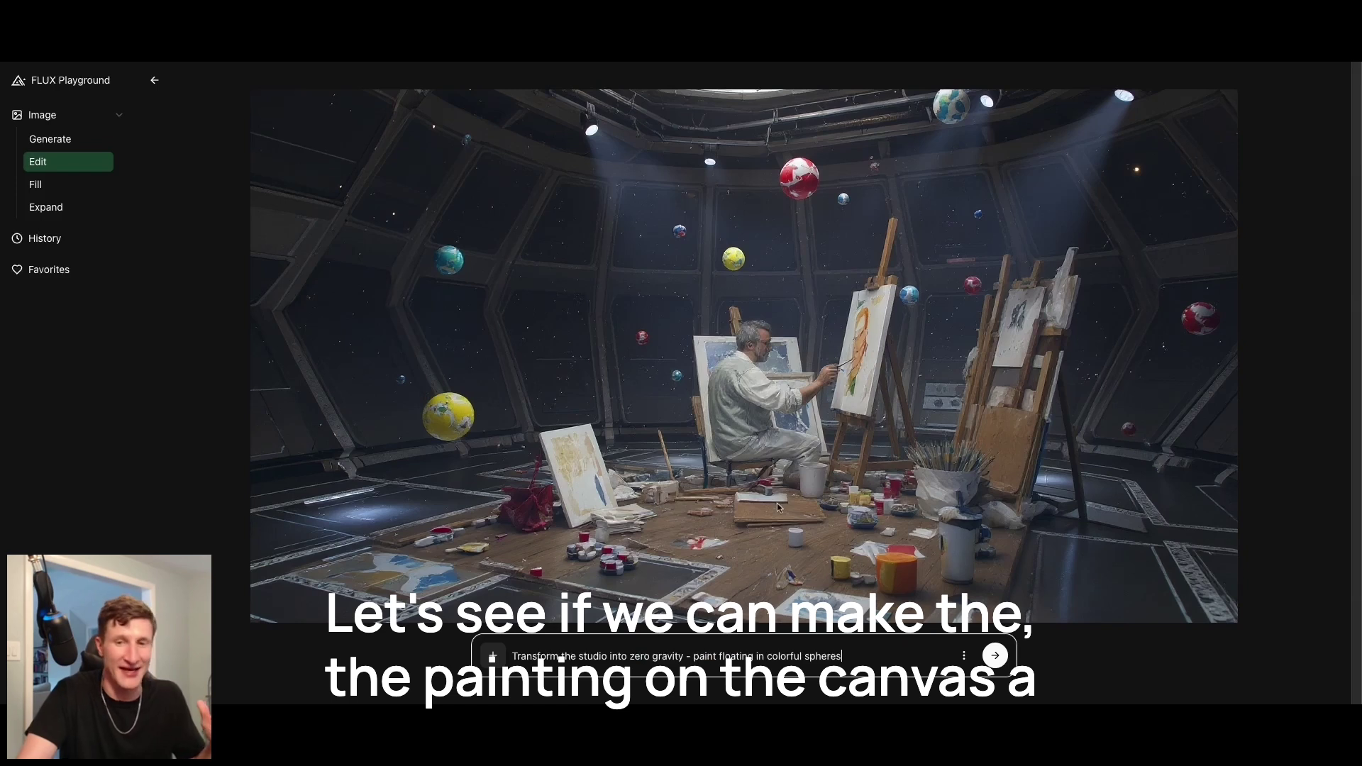
left_click(833, 653)
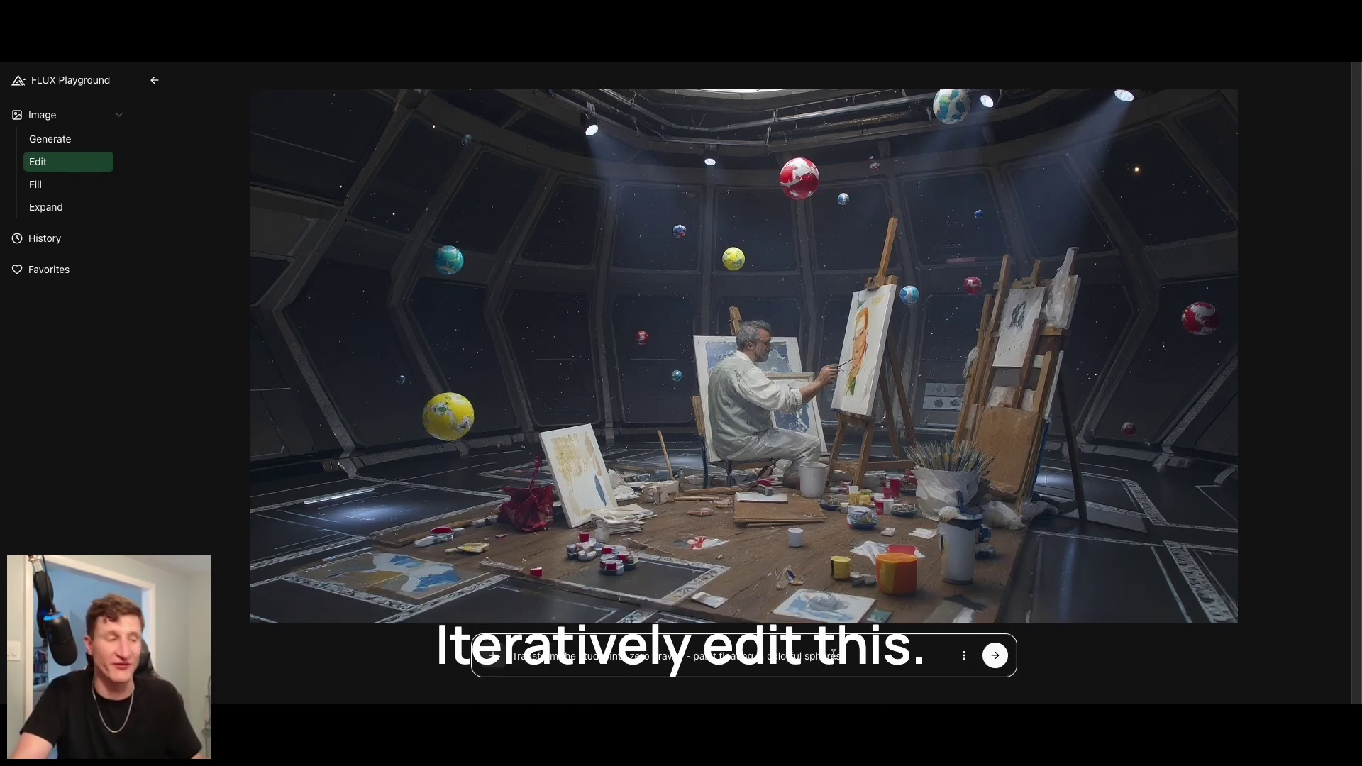
triple_click(838, 655)
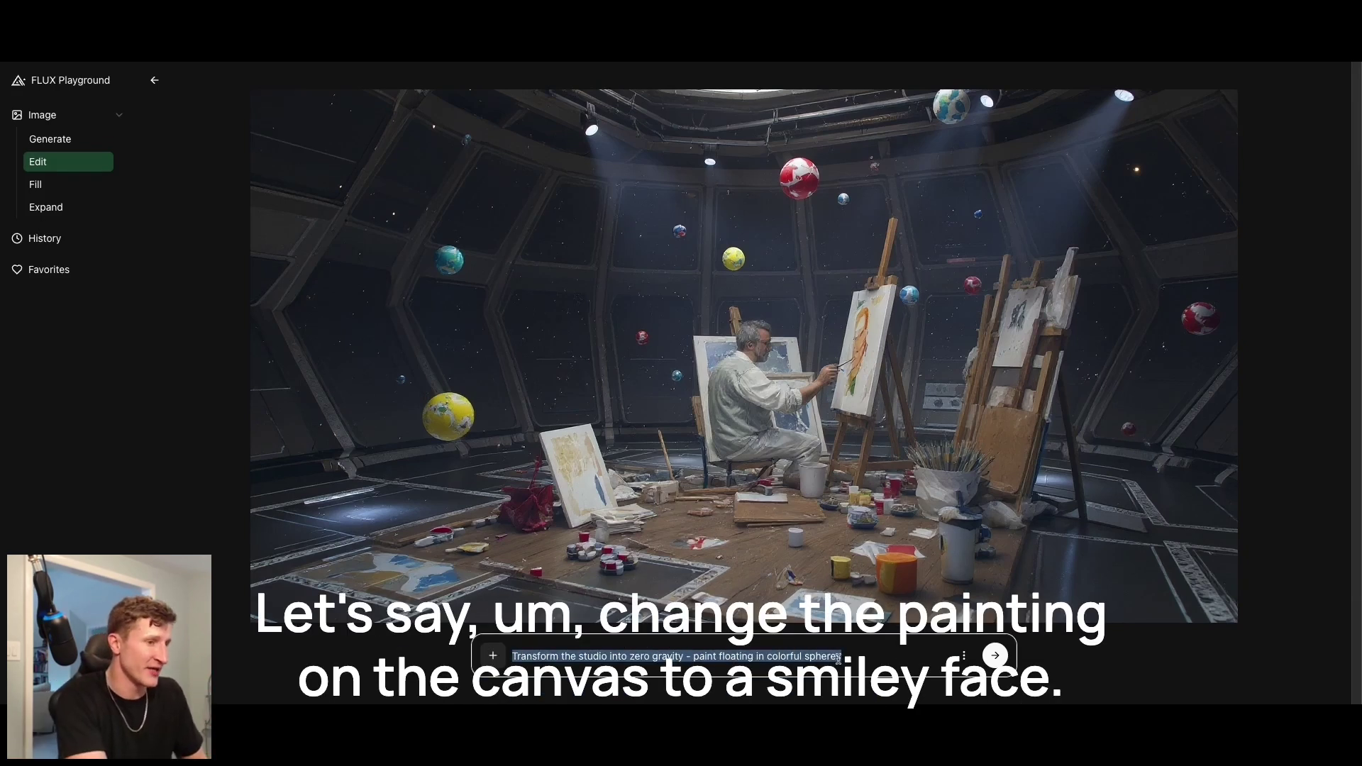
type("change the painting on the c")
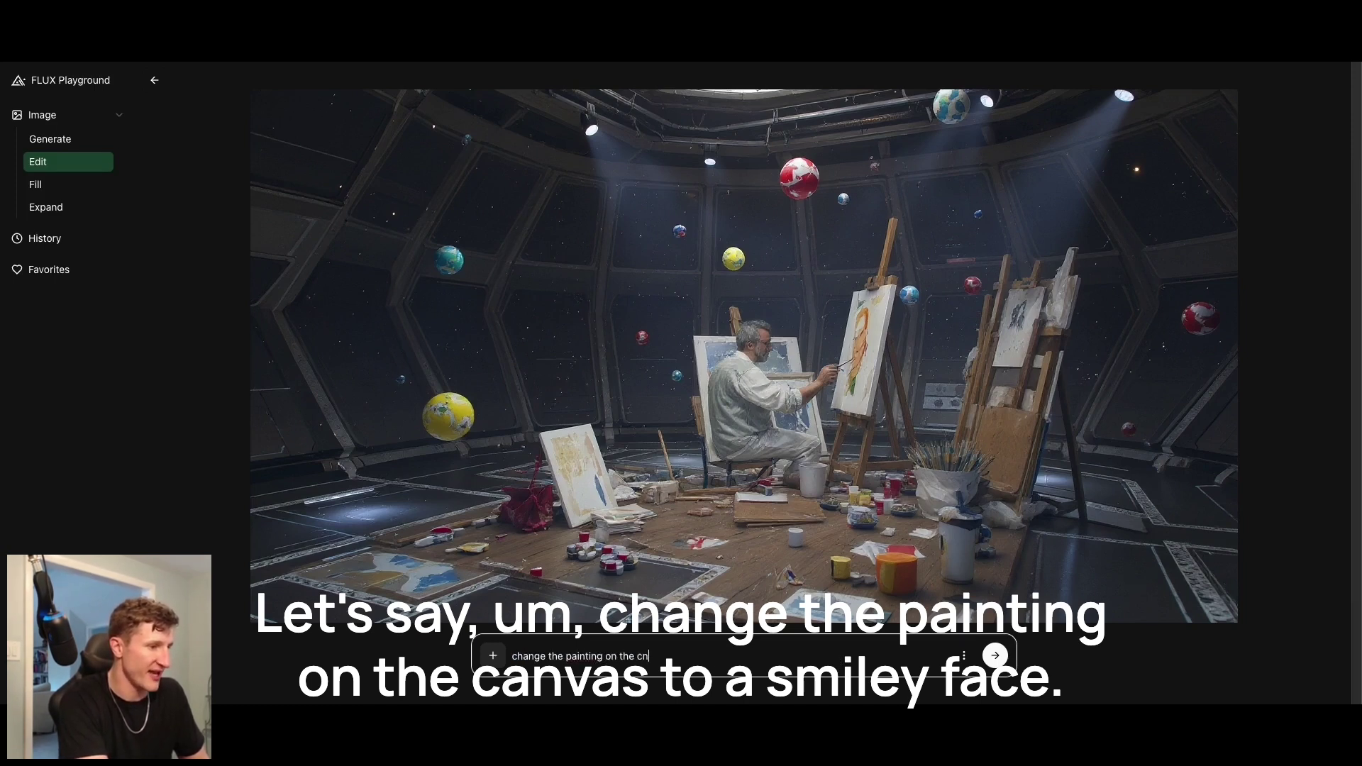
type("anvas to a smiley face")
key("Return")
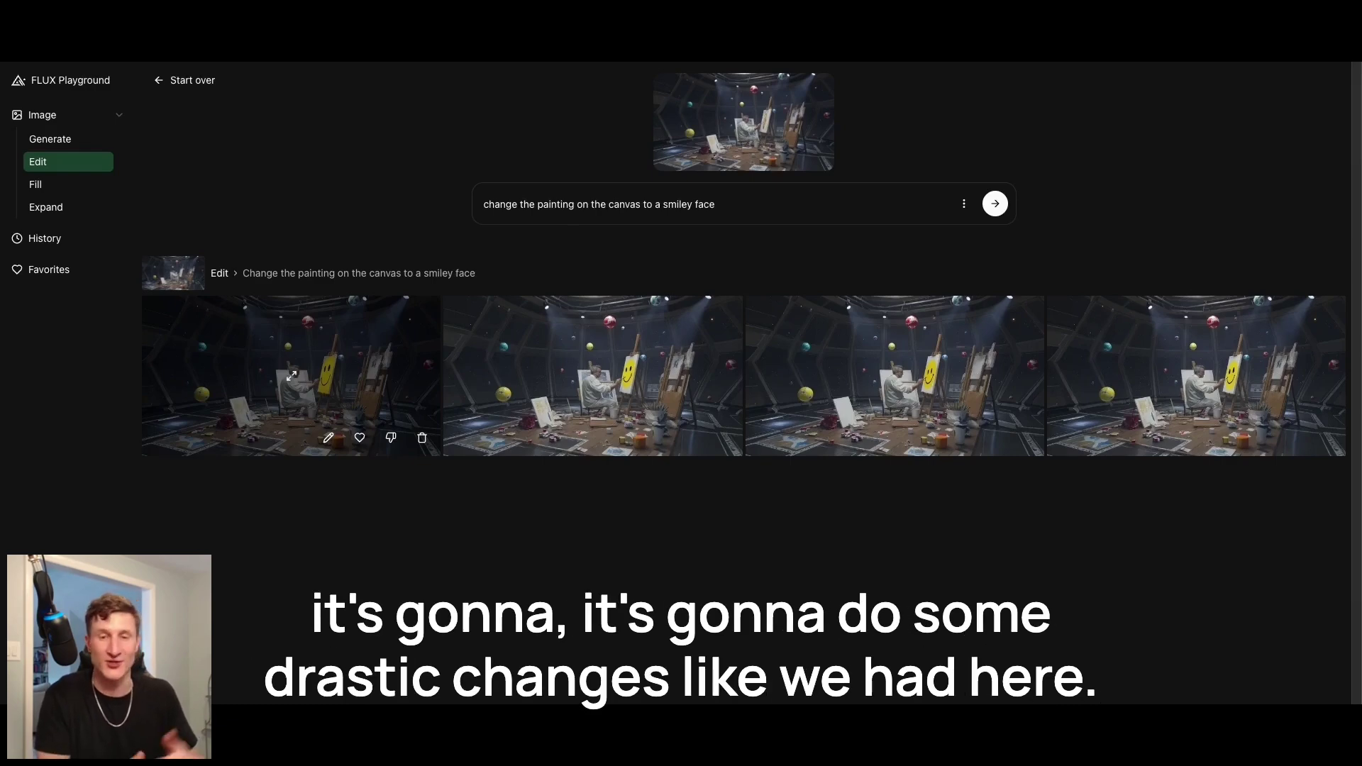
Step: Edit the second smiley face variation with the prompt "change the smiley face on the canvas to the words "Digital Pop""
left_click(658, 386)
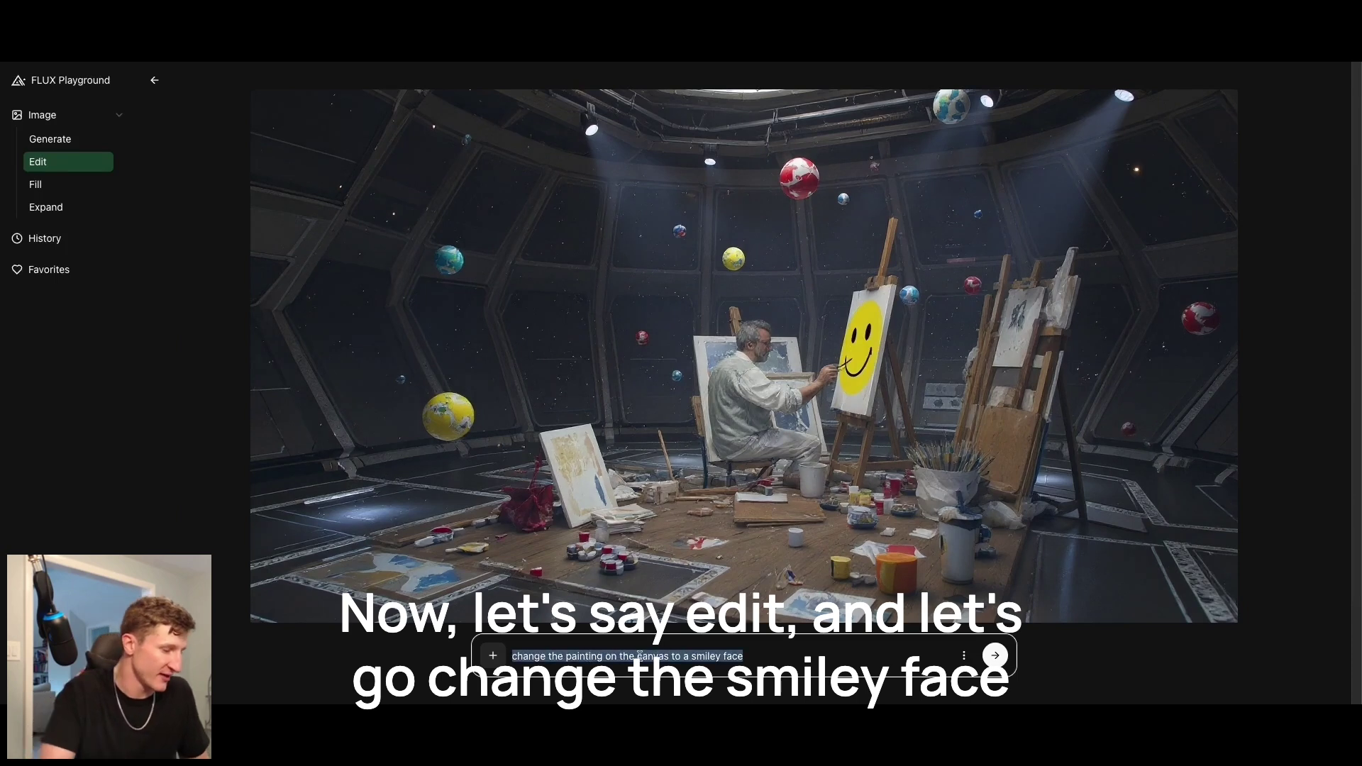
left_click(639, 657)
type("change the smiley")
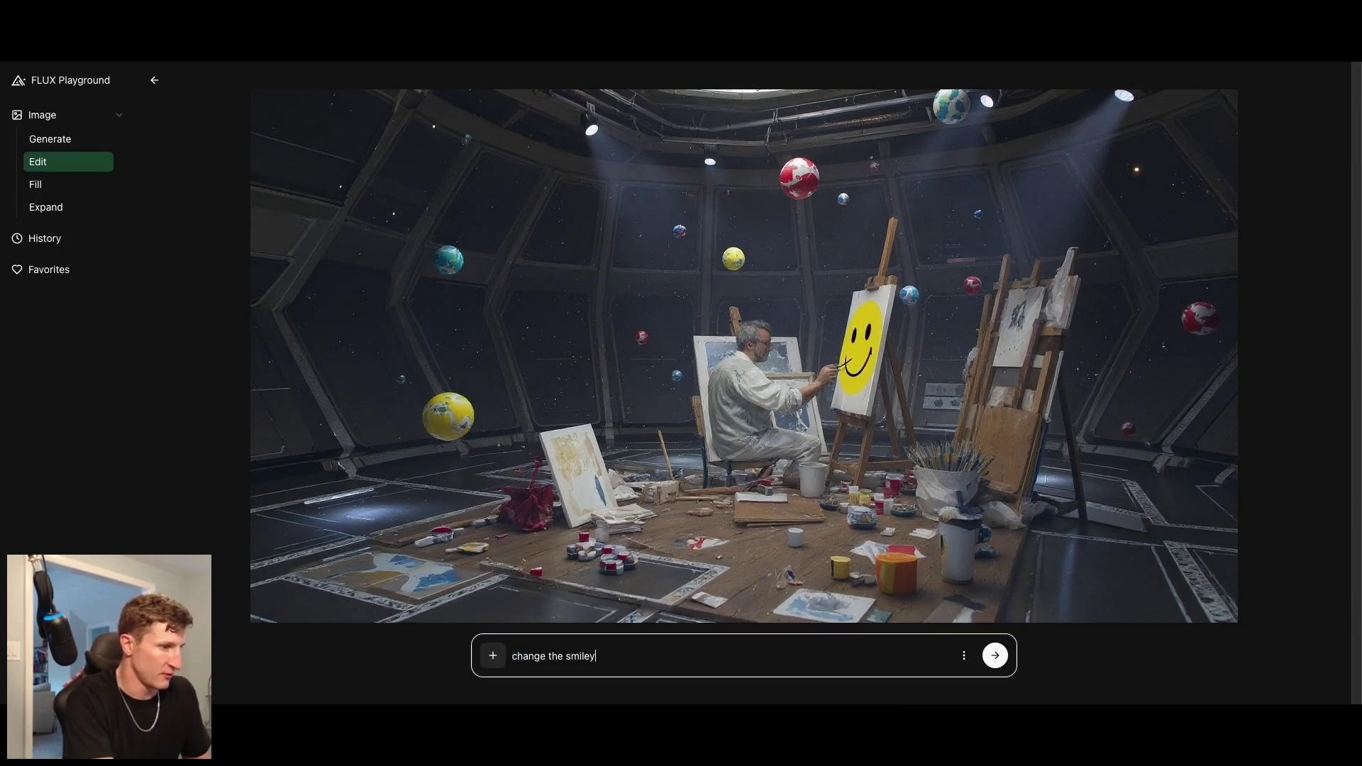
type(" face on the can")
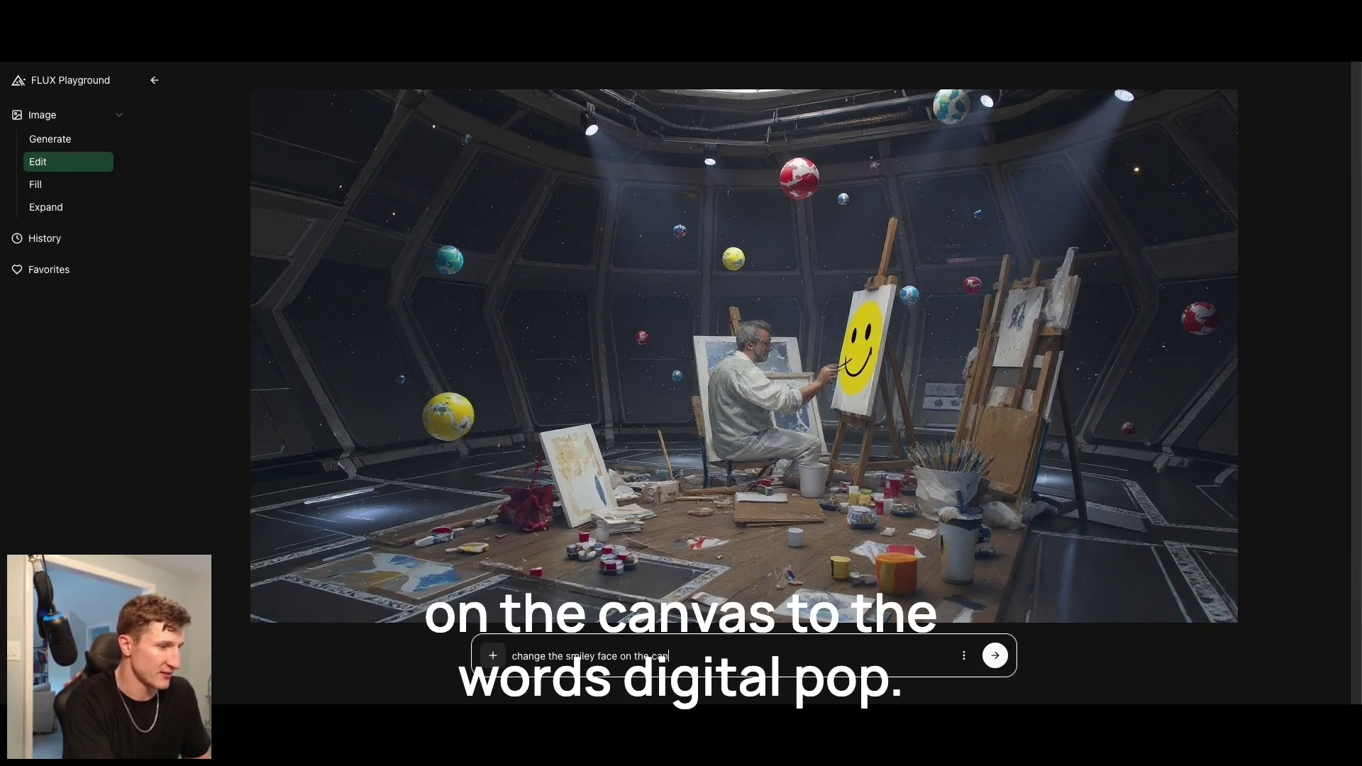
type("vas to the wor")
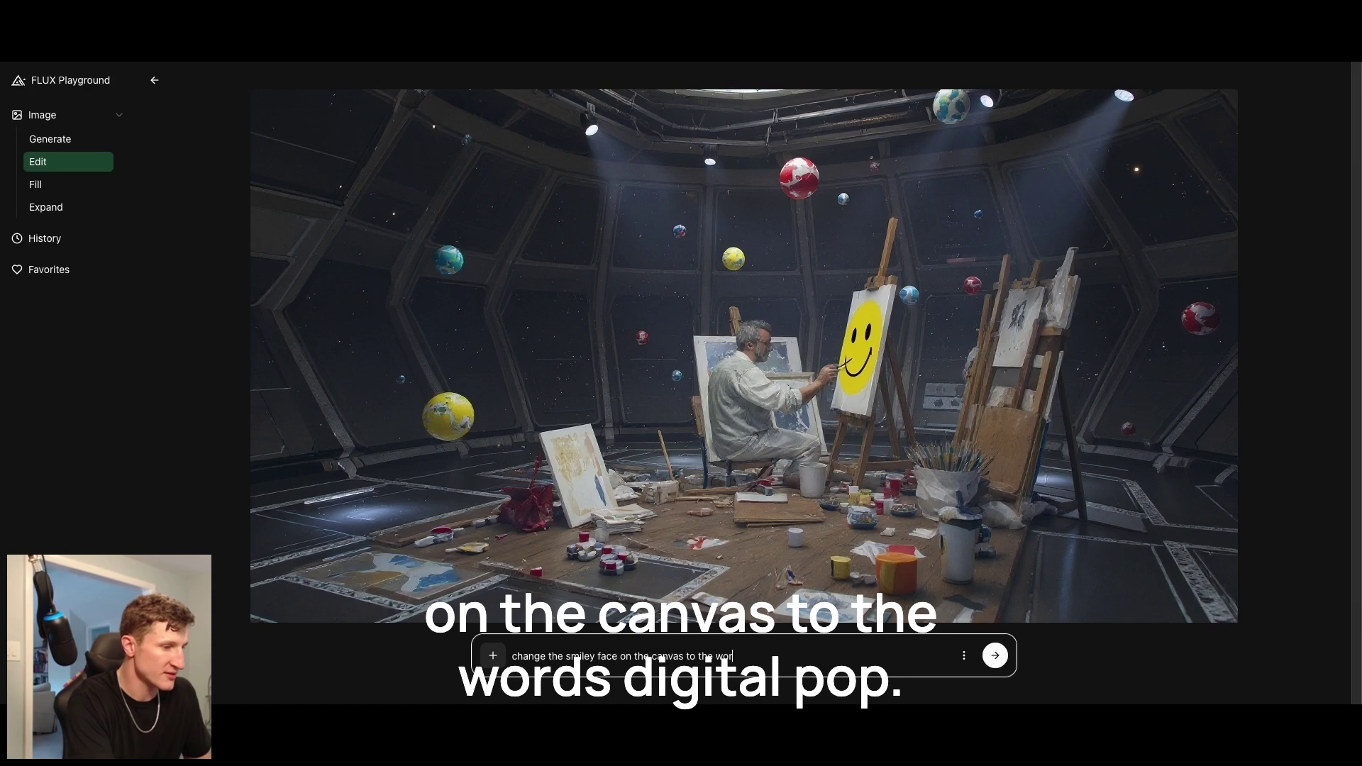
type("ds \"Digital Pop")
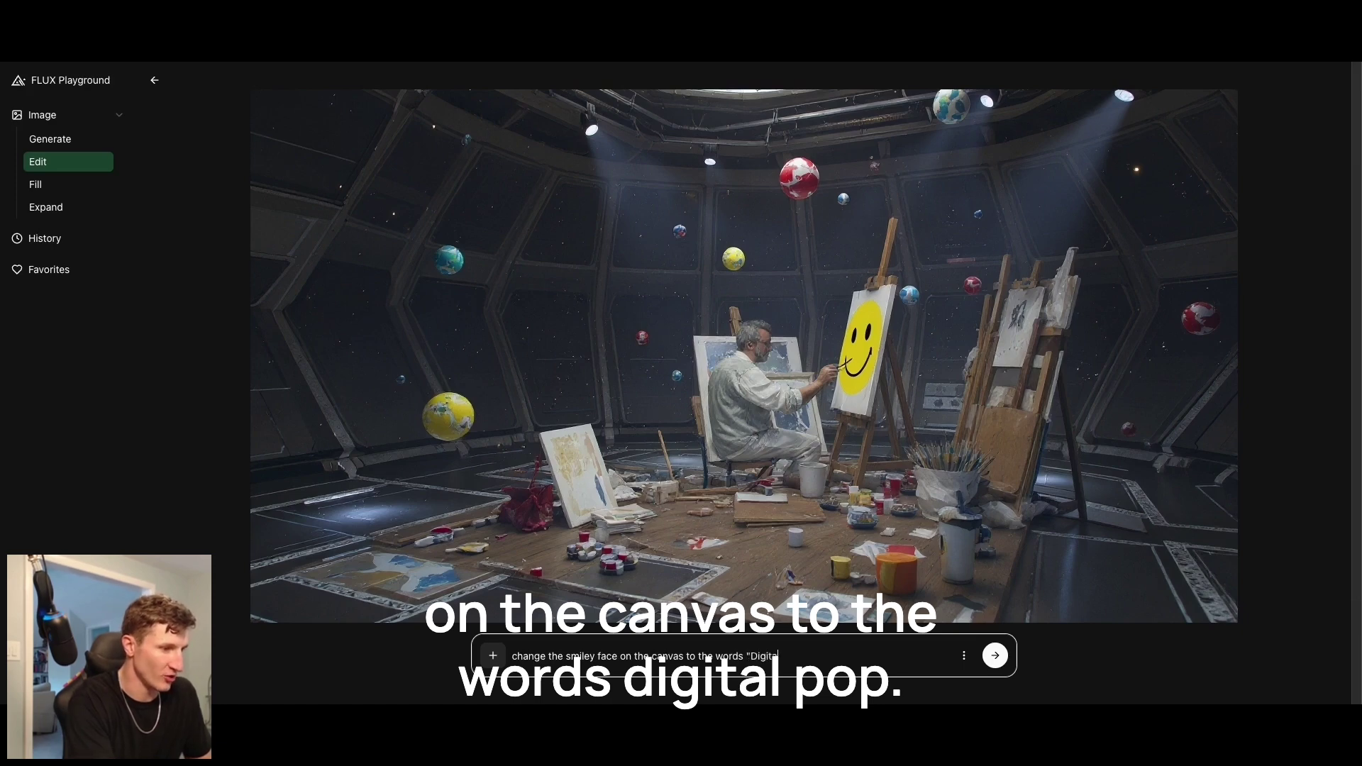
left_click(990, 667)
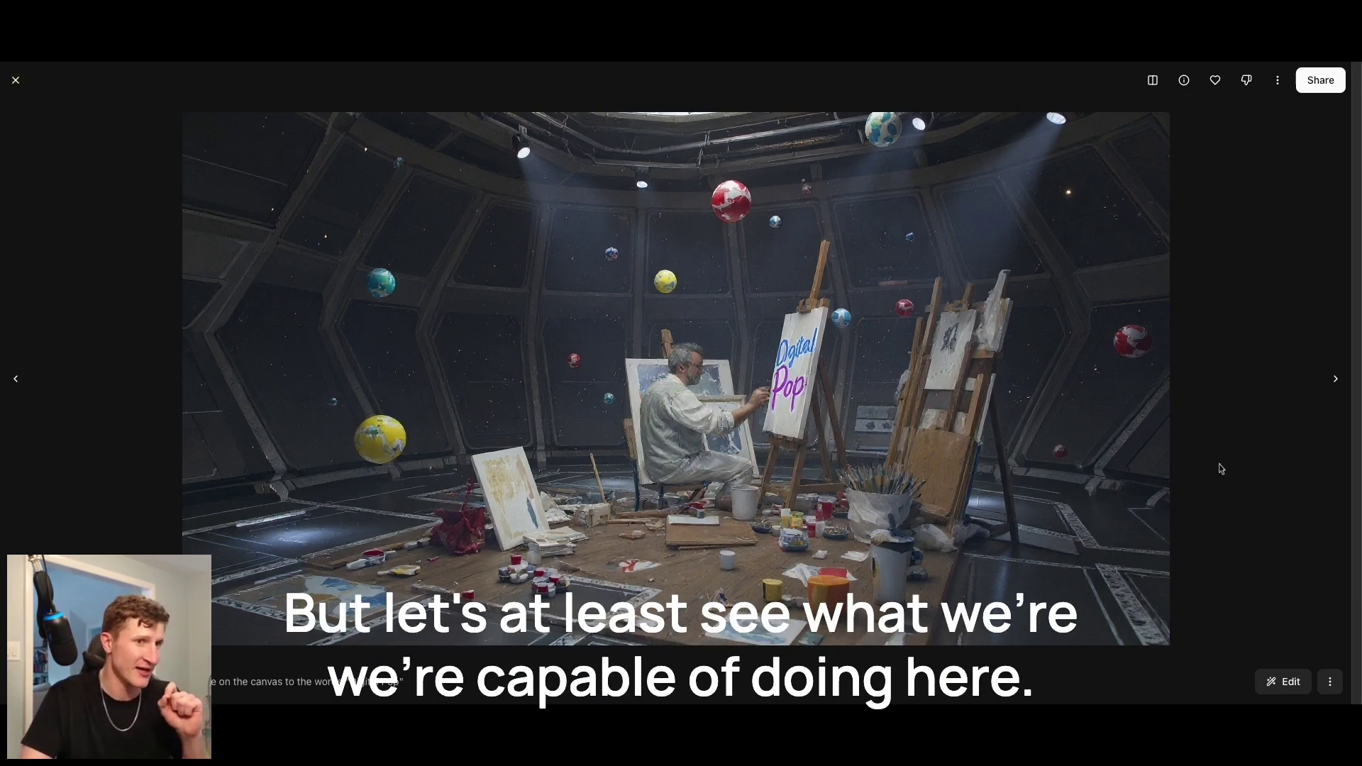
Step: Close the enlarged variation and start a new generation with the copied photo as its reference image
left_click(13, 83)
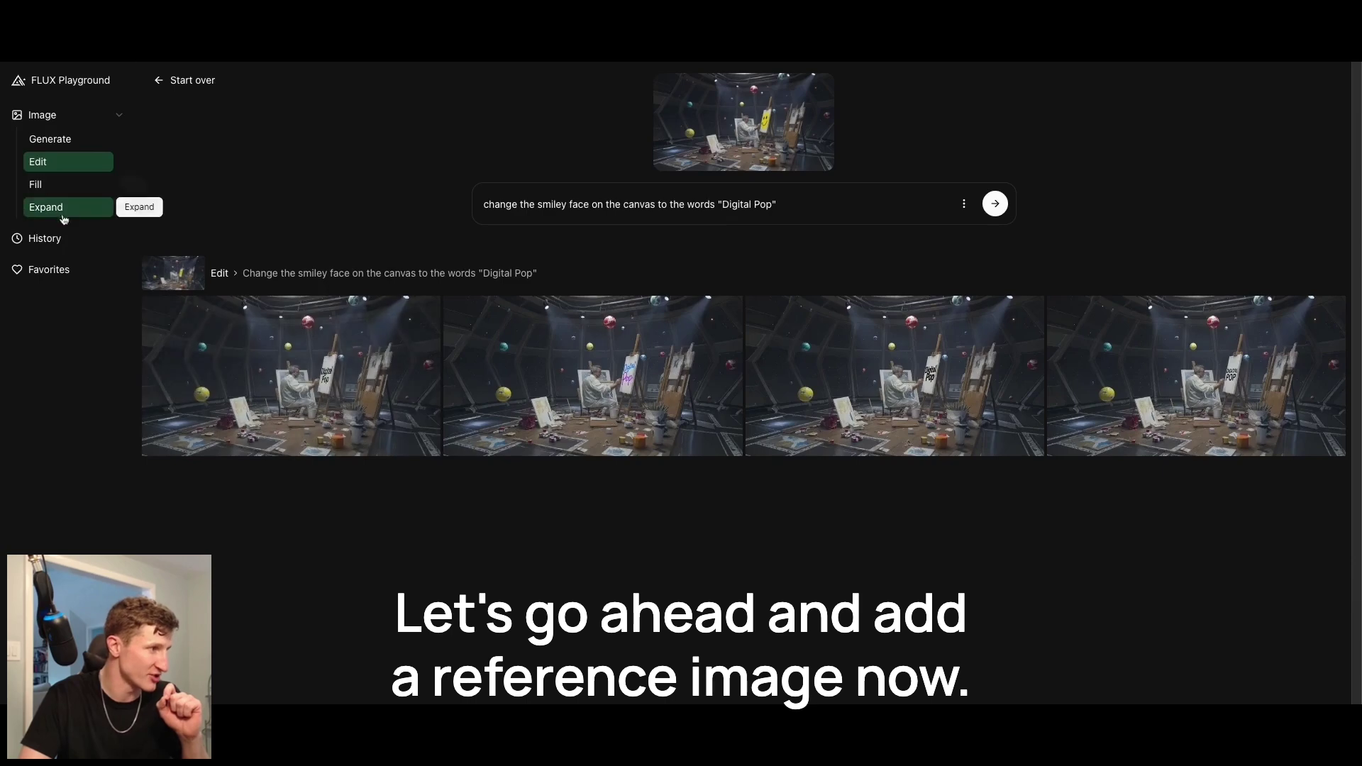
left_click(57, 139)
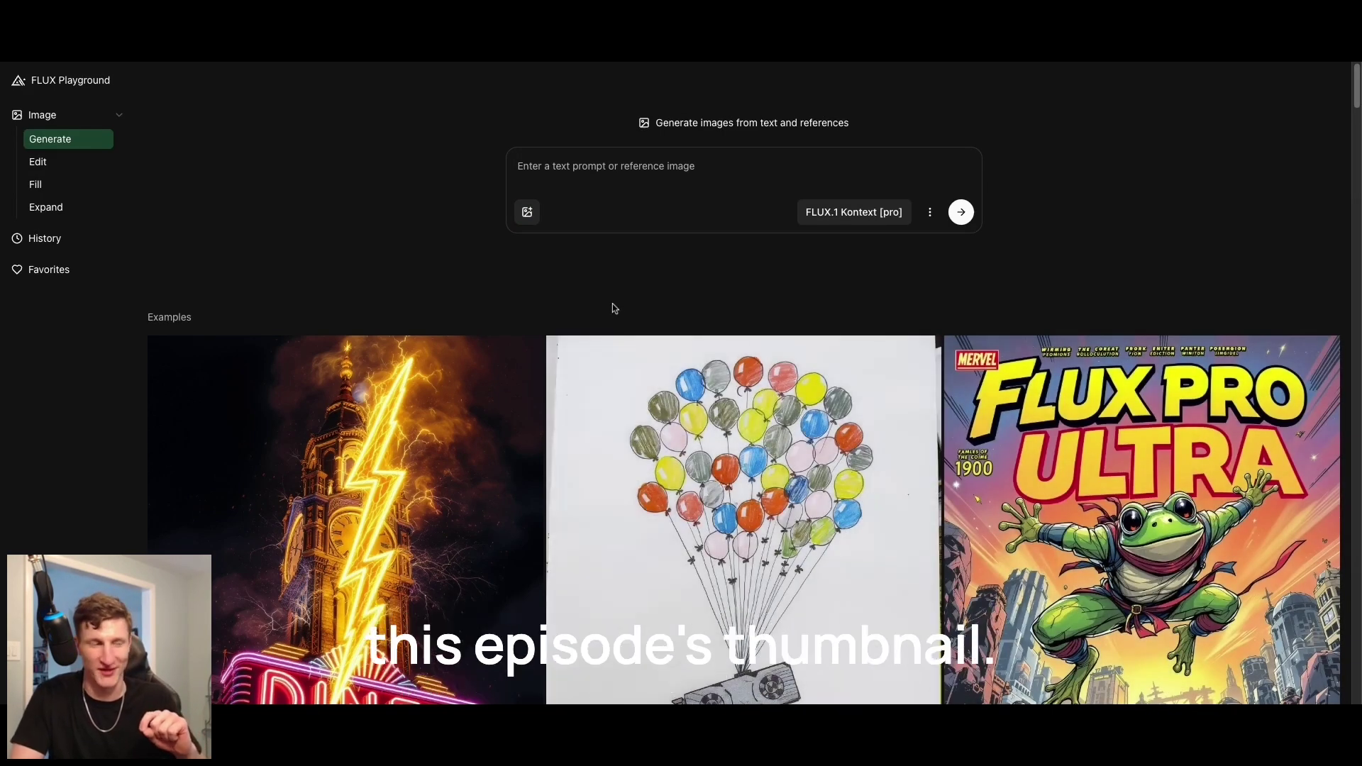
key("ctrl+v")
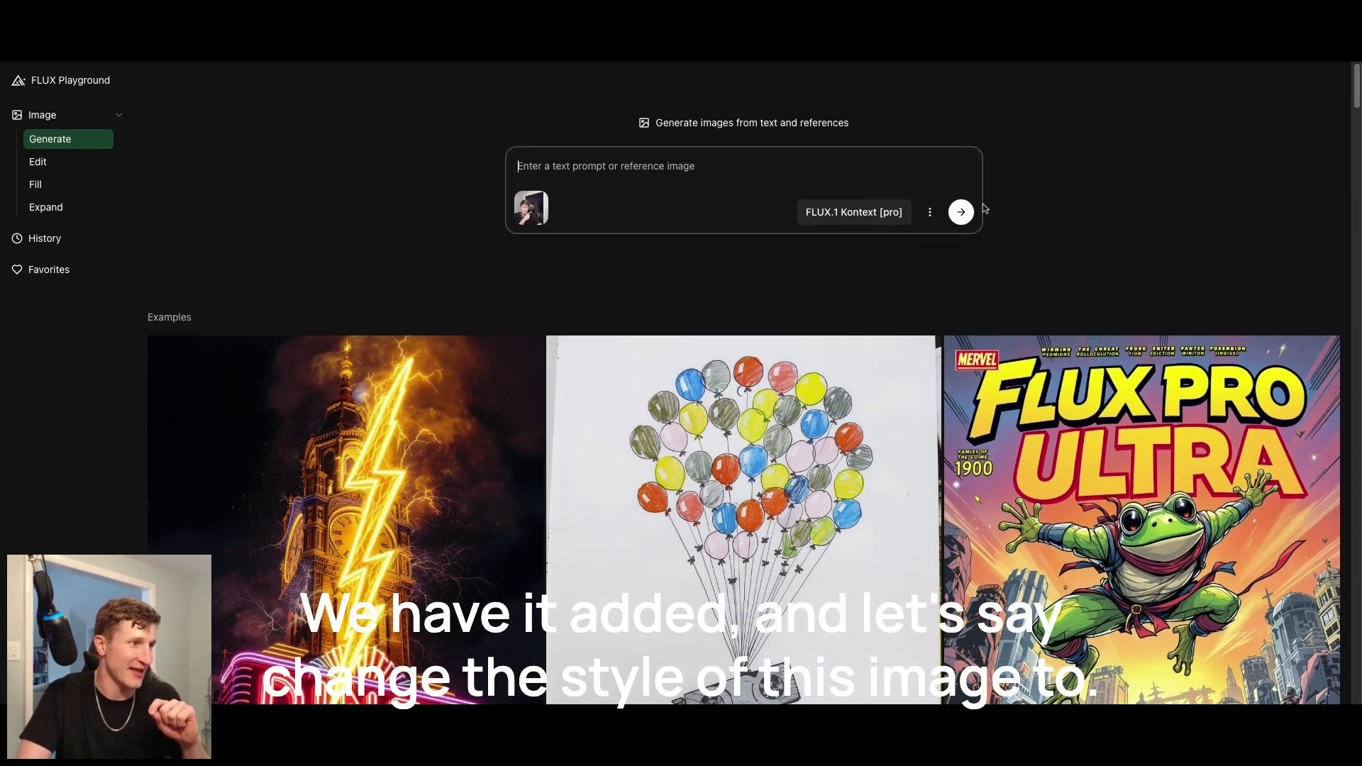
Step: Generate variations of the reference photo with the prompt "Change the style of this image to a lego style"
type("Change the")
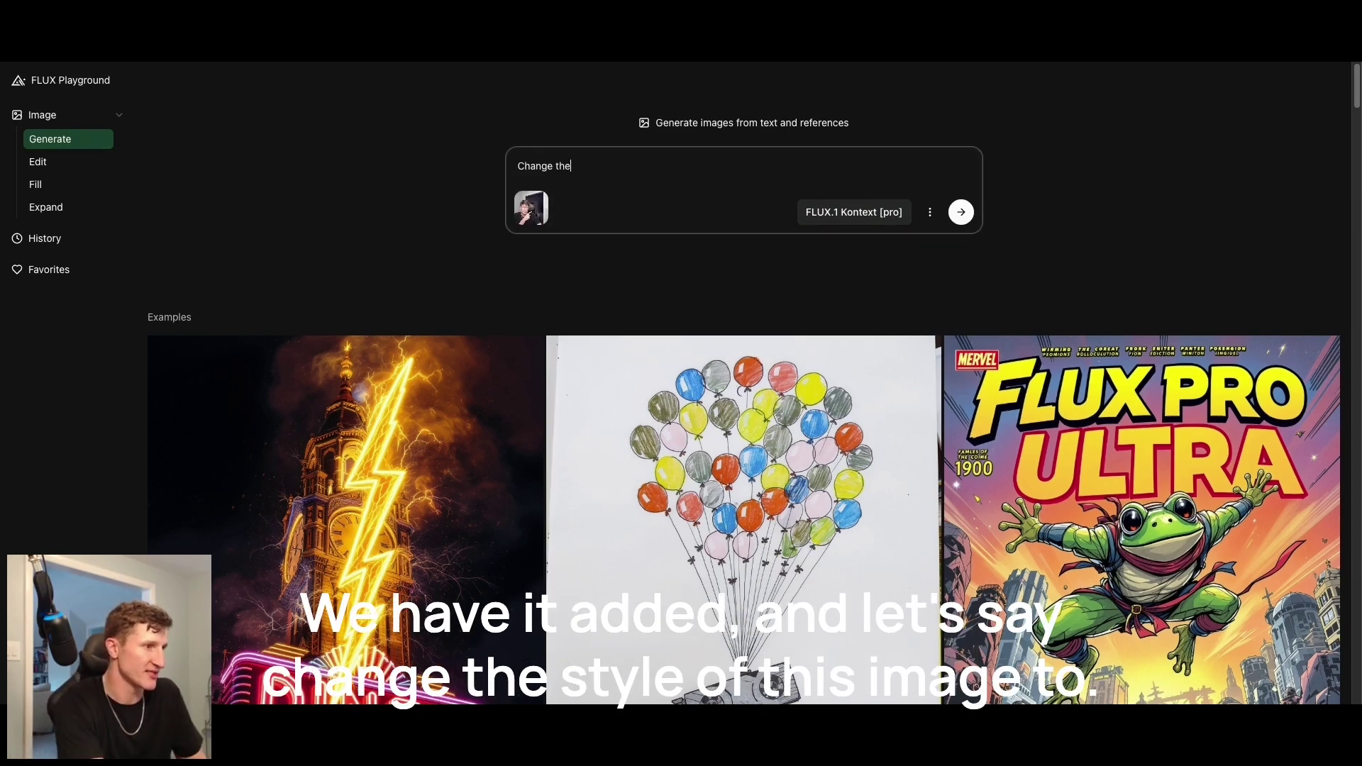
type(" style of this image to ")
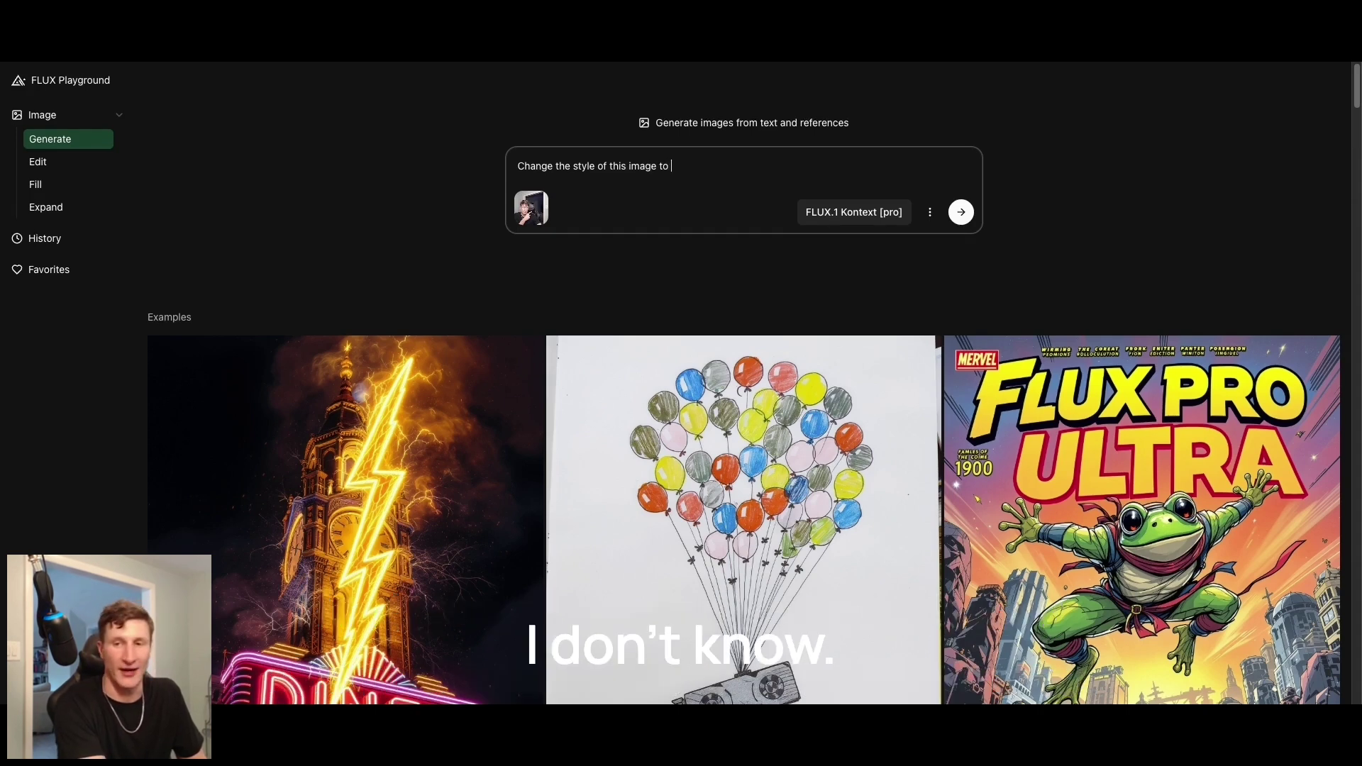
type("lego")
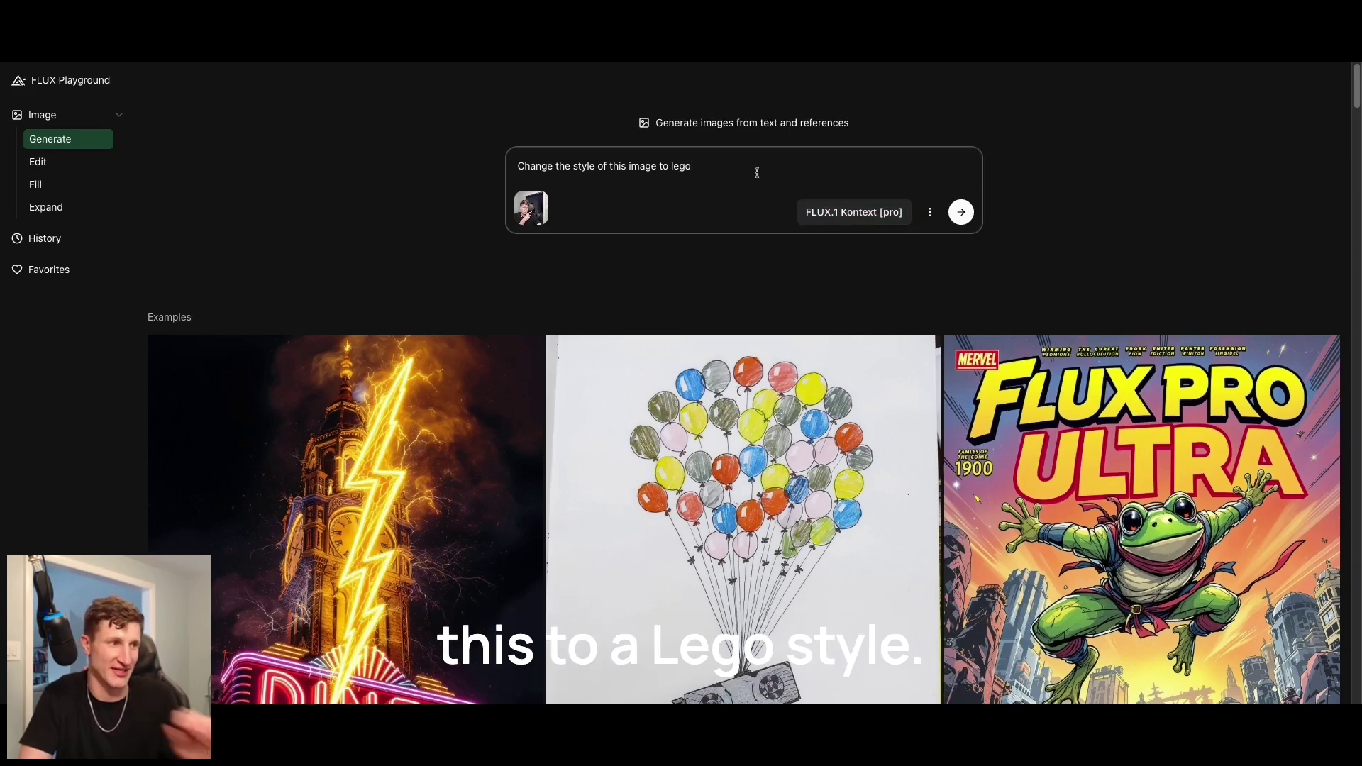
key("BackSpace")
key("BackSpace")
type("ego")
key("BackSpace")
key("BackSpace")
type("go style")
key("Return")
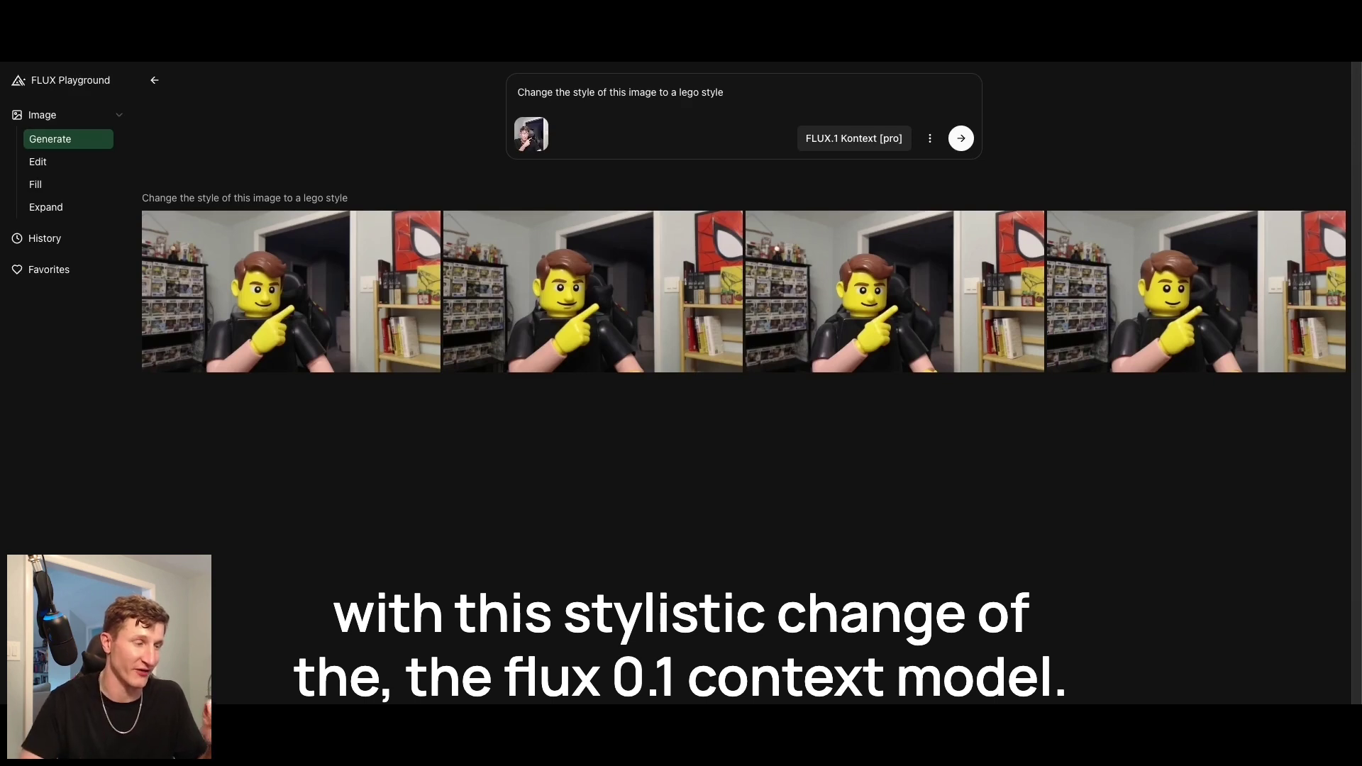
Step: Compare the generated lego-style variations of the photo
mouse_move(645, 284)
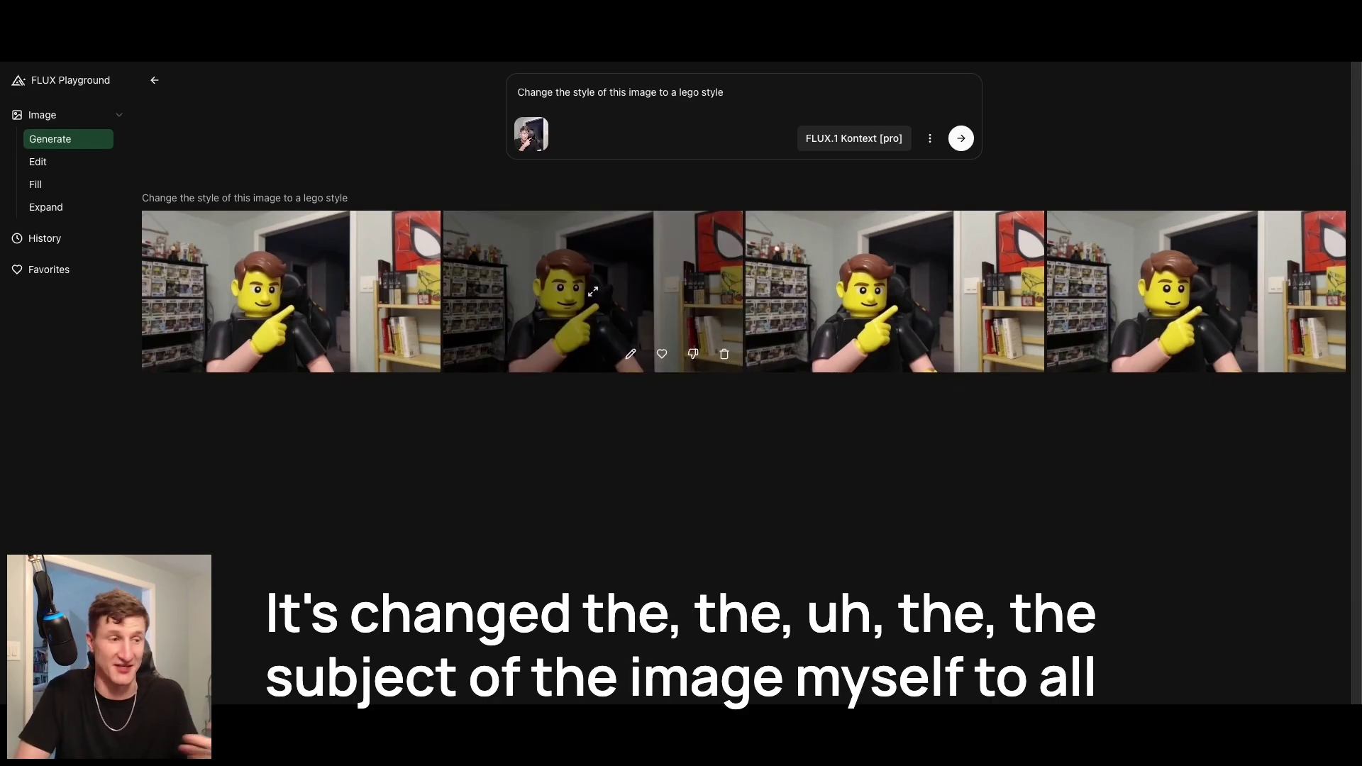
mouse_move(812, 298)
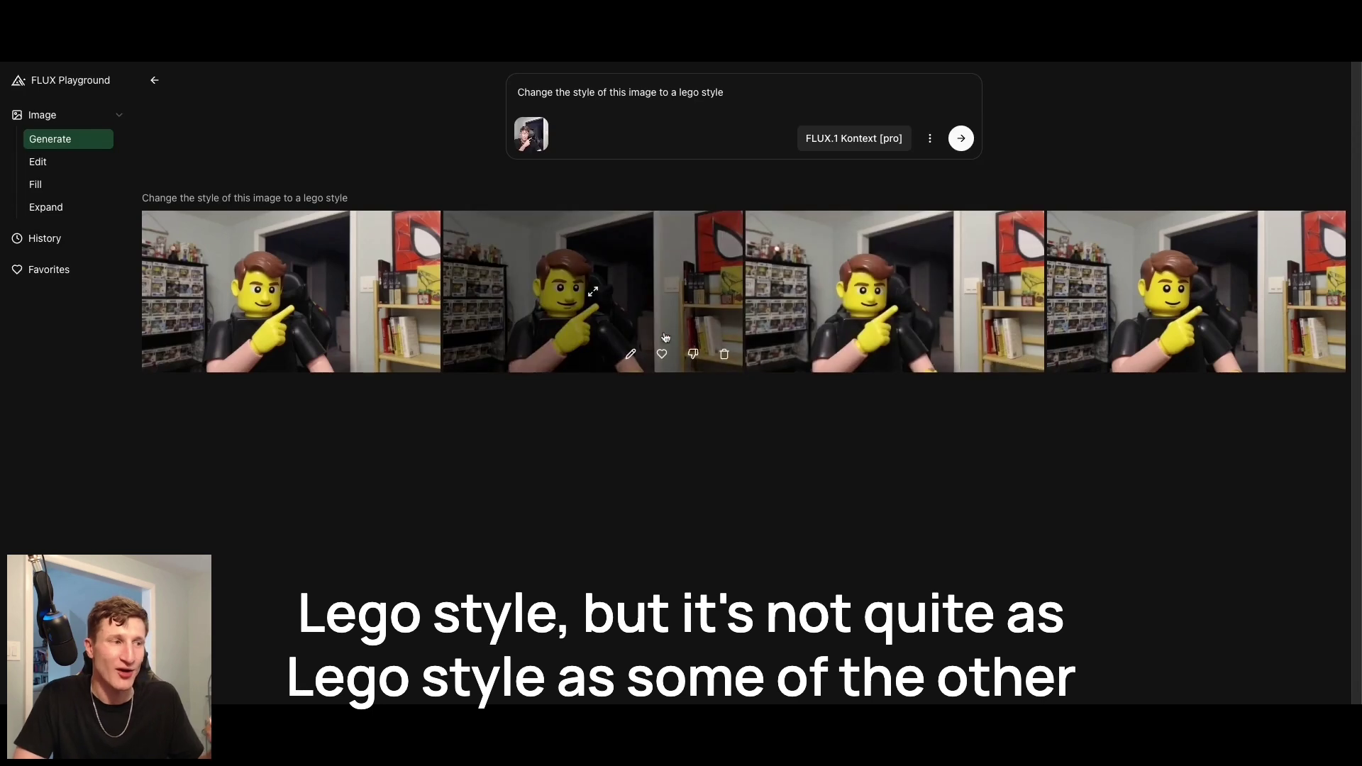
mouse_move(360, 317)
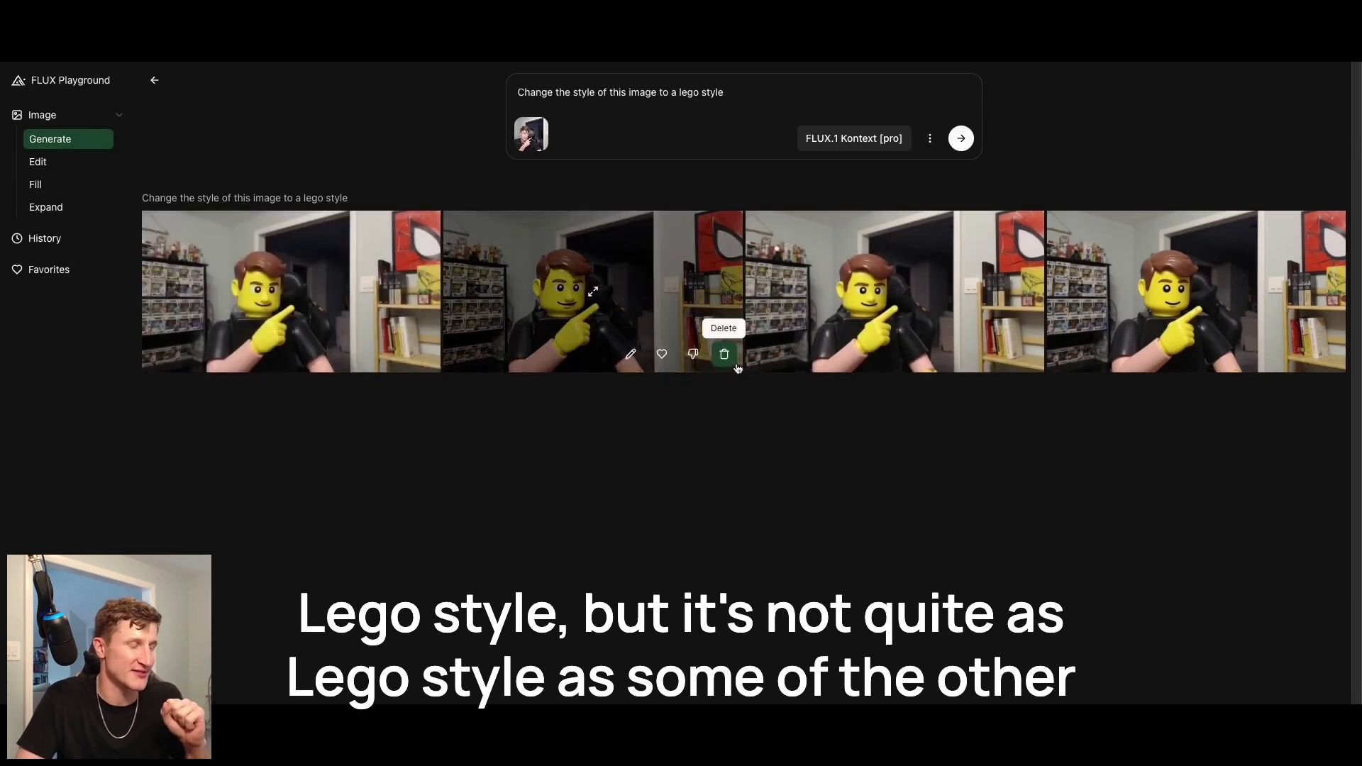